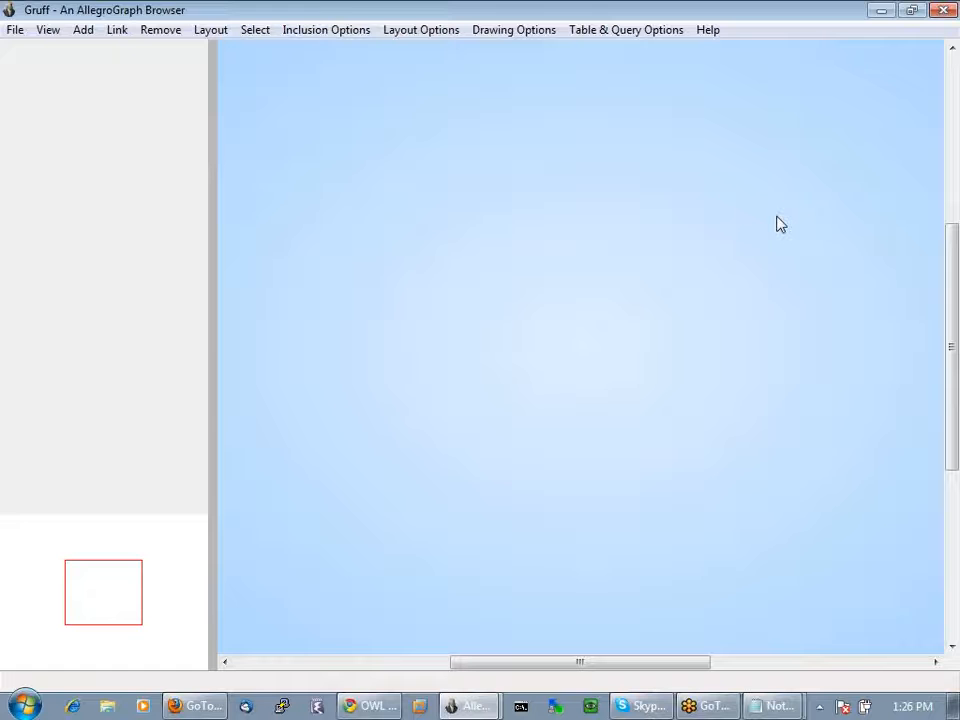
Open the recent triple-store gov.db in read-only mode
click(12, 31)
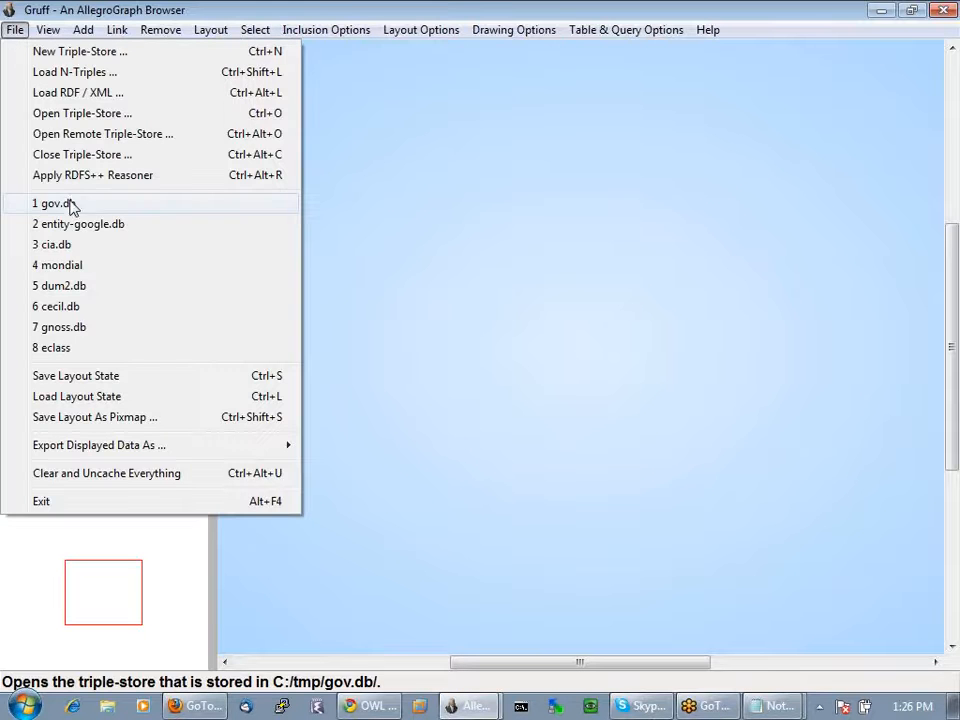
click(71, 203)
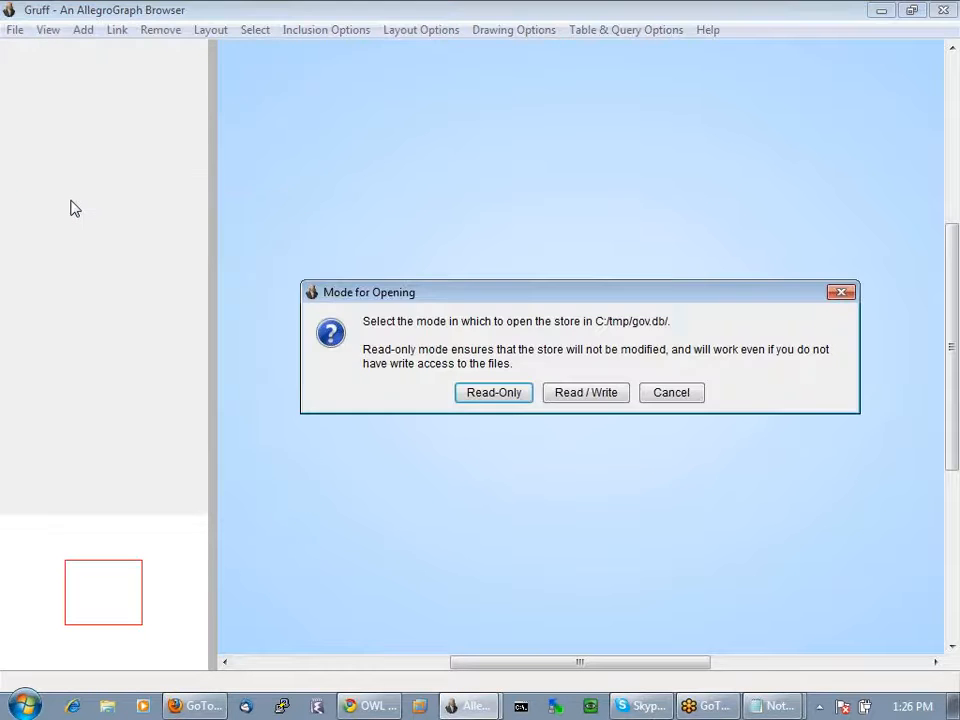
click(503, 396)
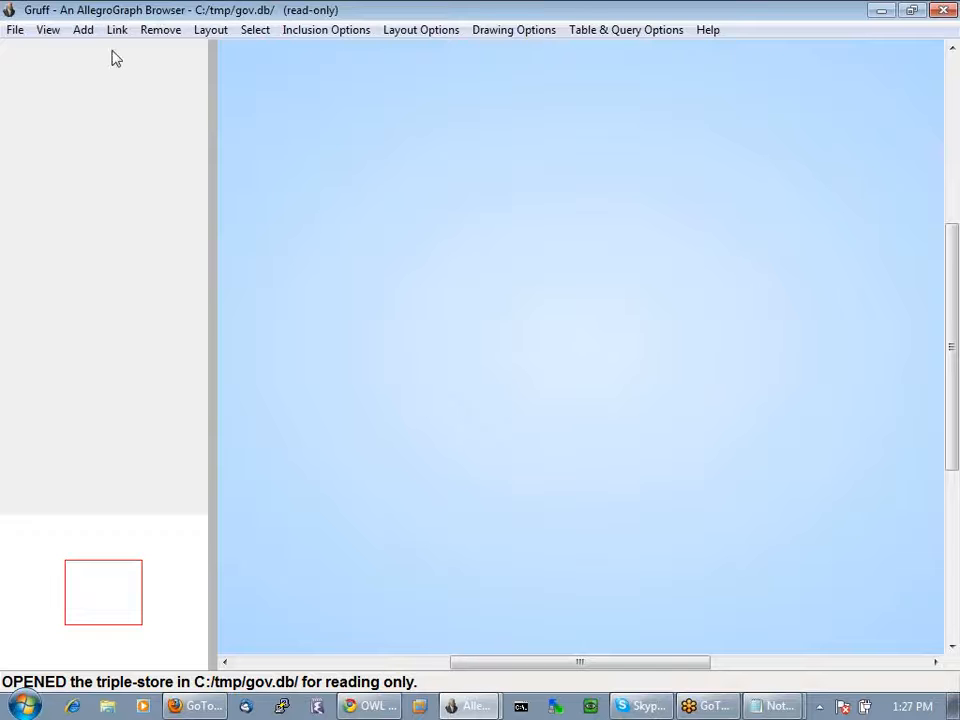
Free-text search subjects for 'osama bin laden' and add the Al Qaida node to the graph
click(83, 30)
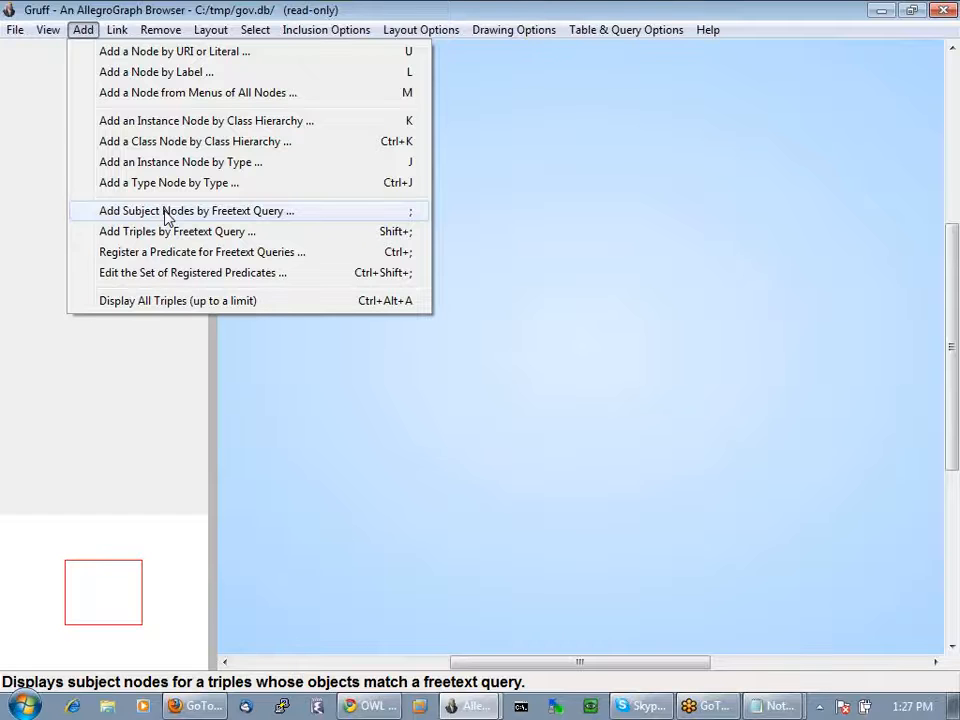
click(166, 214)
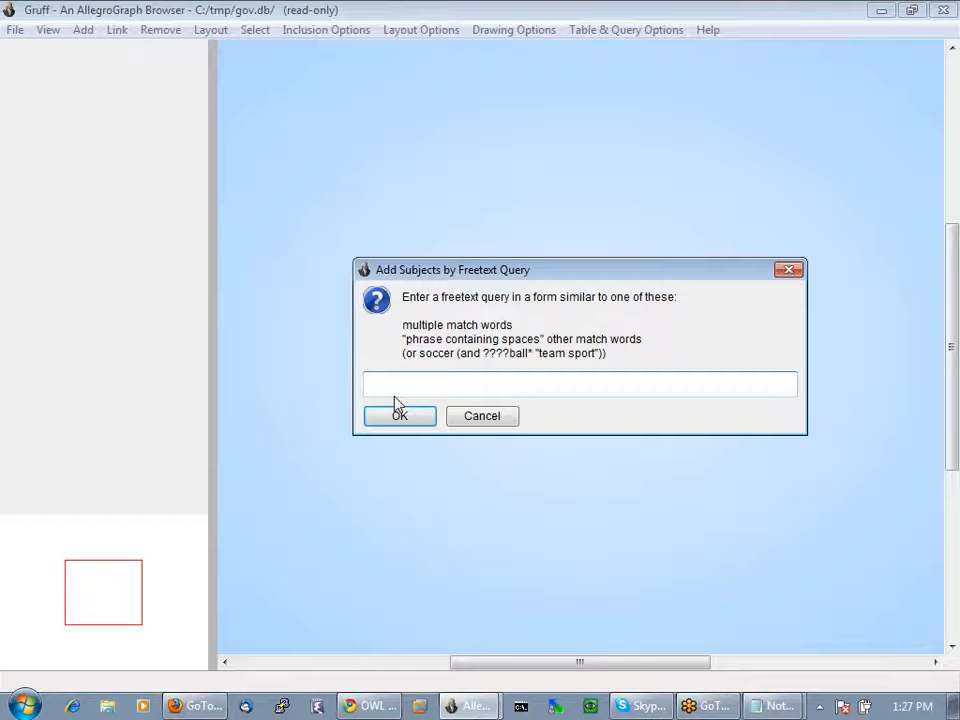
text(osama bin laden)
key(Return)
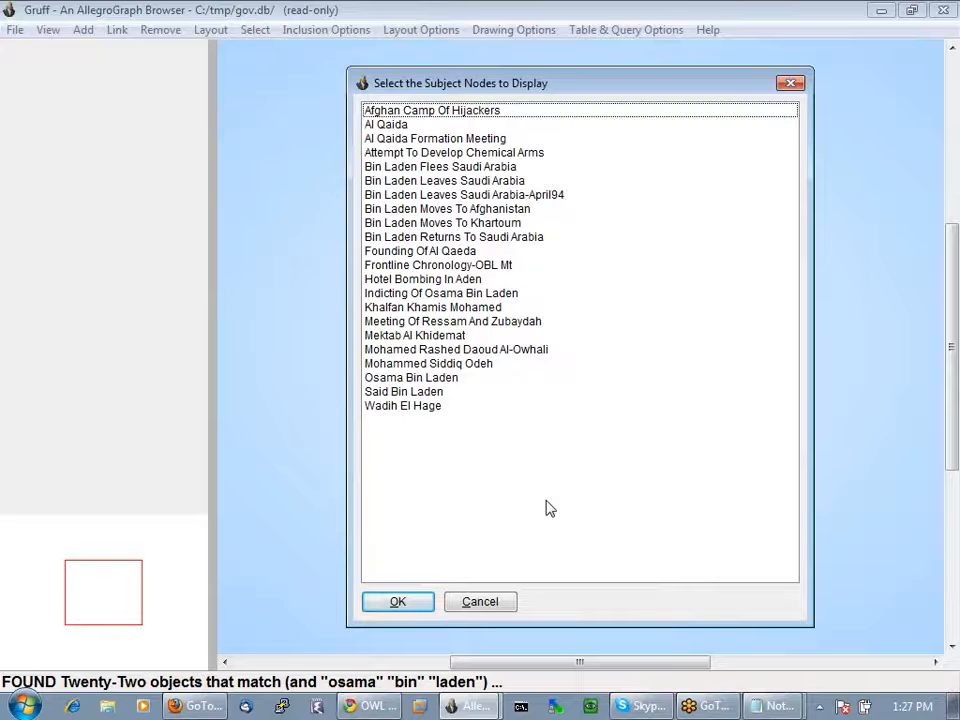
click(386, 126)
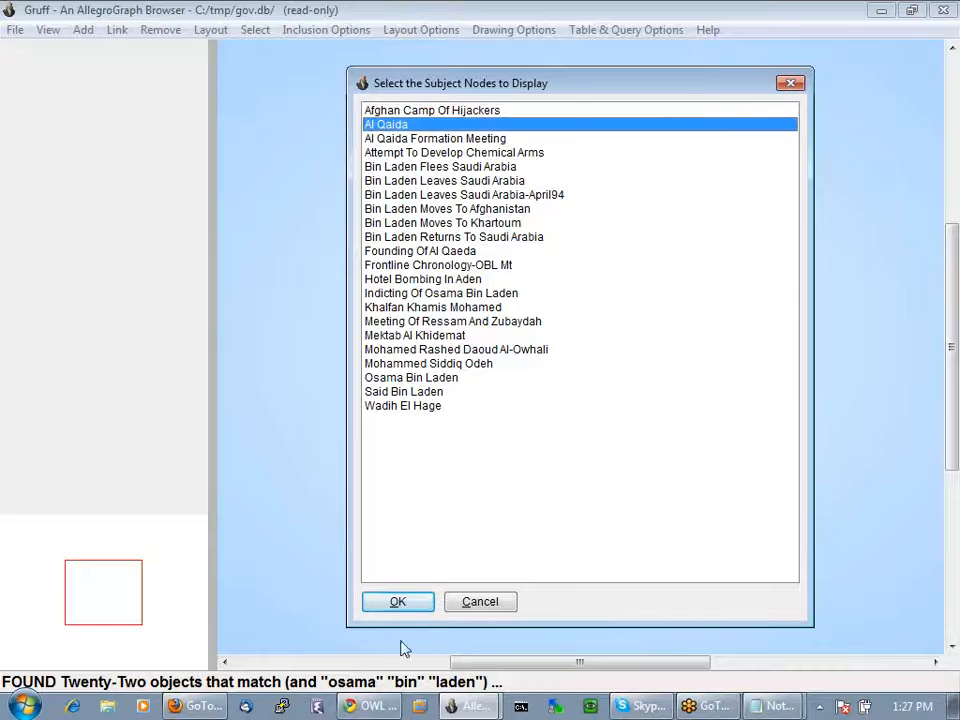
click(398, 602)
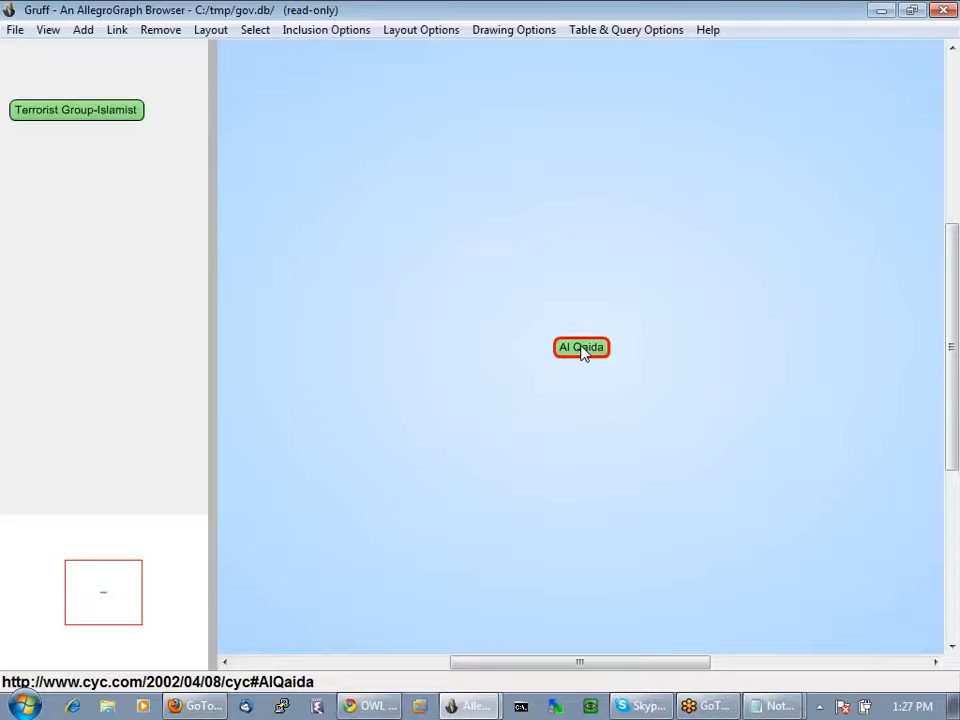
Display Al Qaida's property table and scroll through its leaders, members, regions and sponsors
click(584, 353)
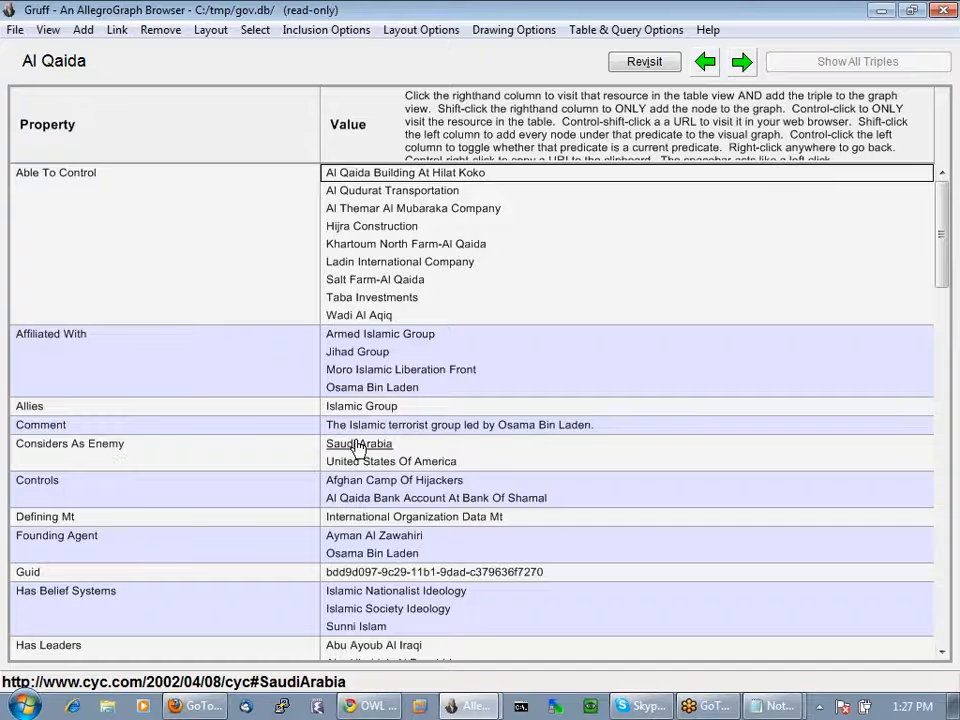
scroll(358, 447, down, 5)
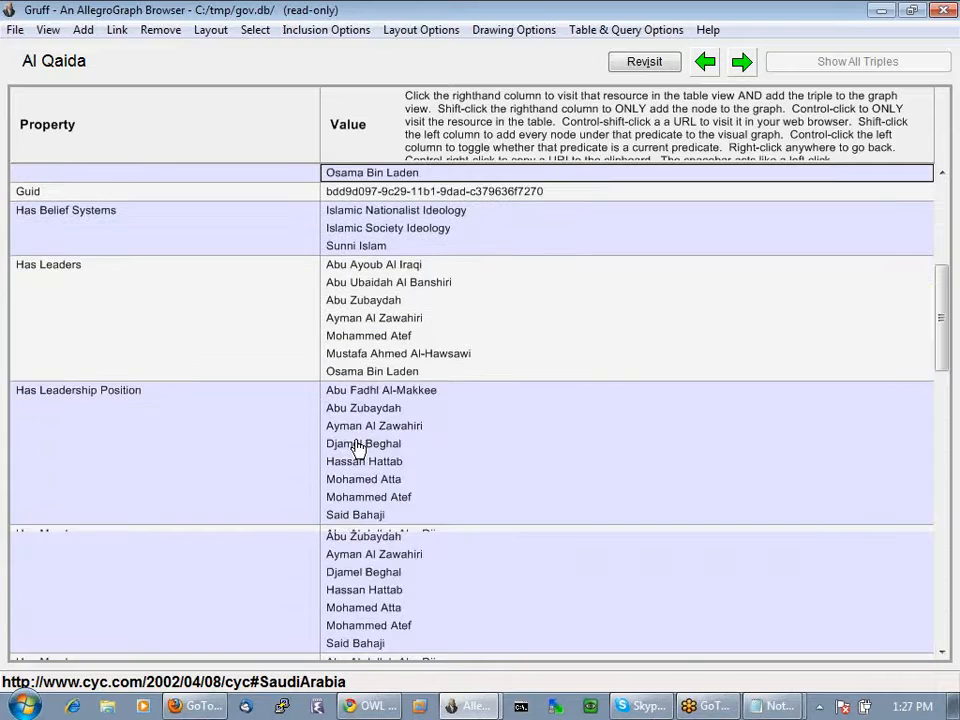
scroll(358, 447, down, 2)
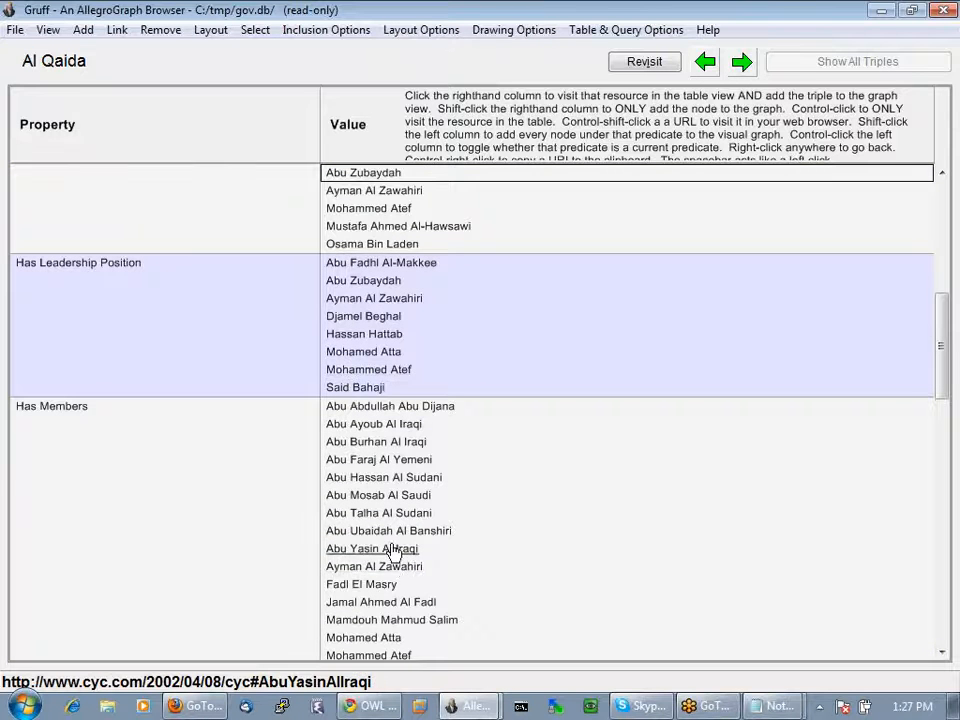
scroll(396, 553, down, 8)
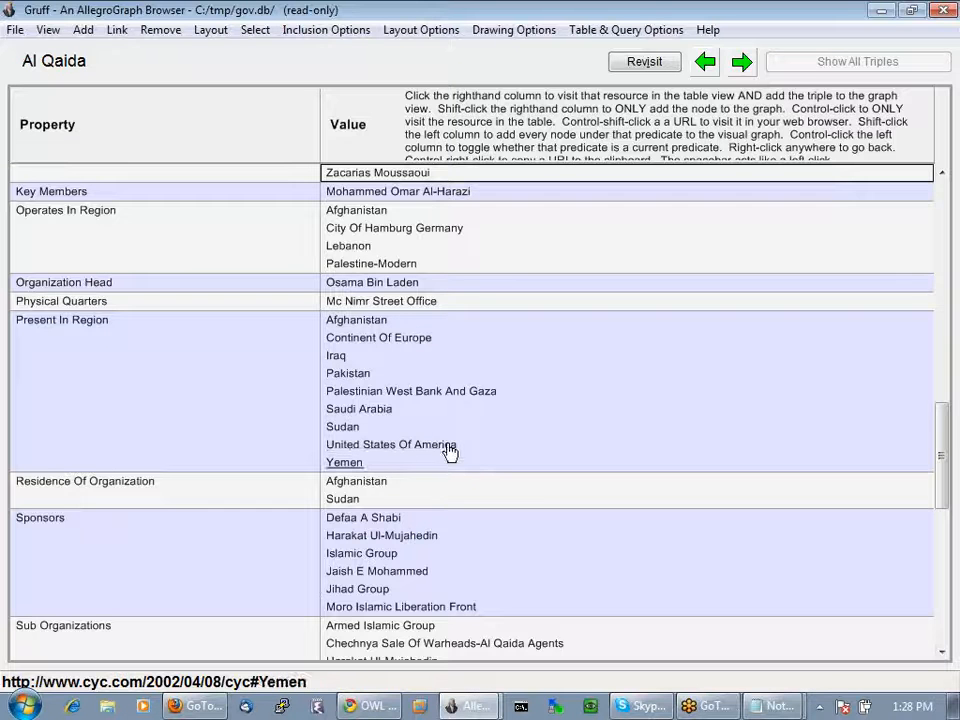
click(42, 31)
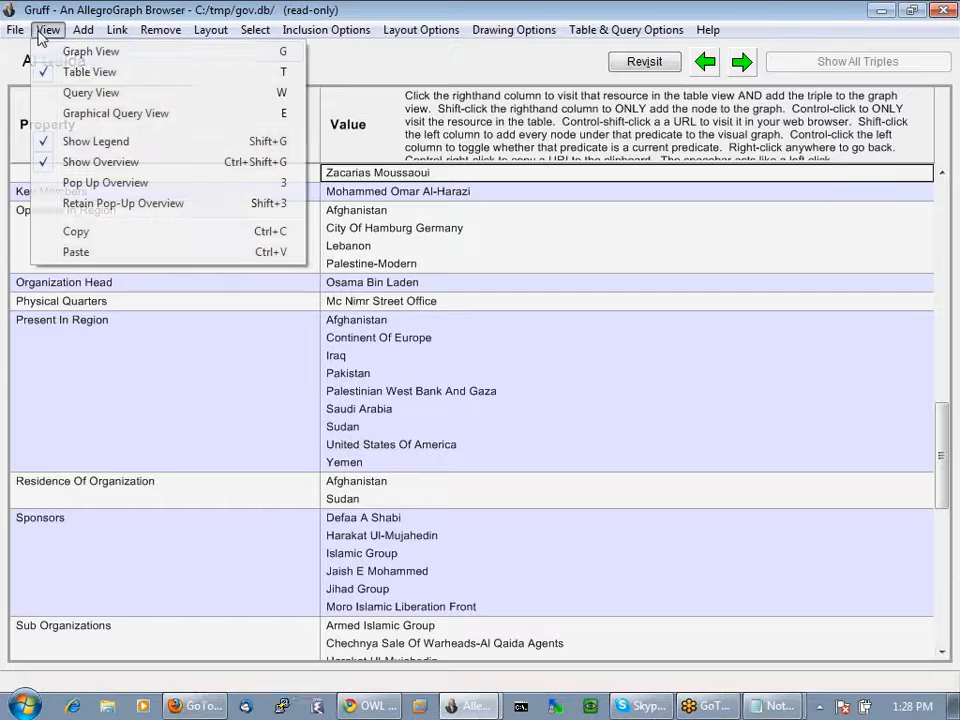
Back in graph view, link all seven Has Leaders nodes around Al Qaida
click(85, 58)
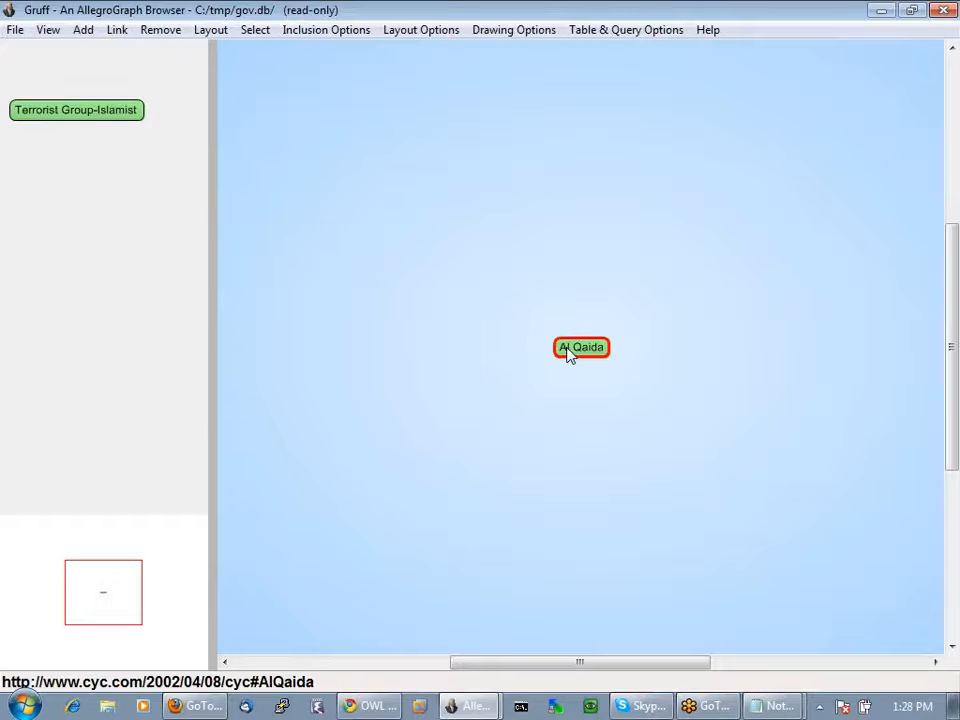
right_click(567, 355)
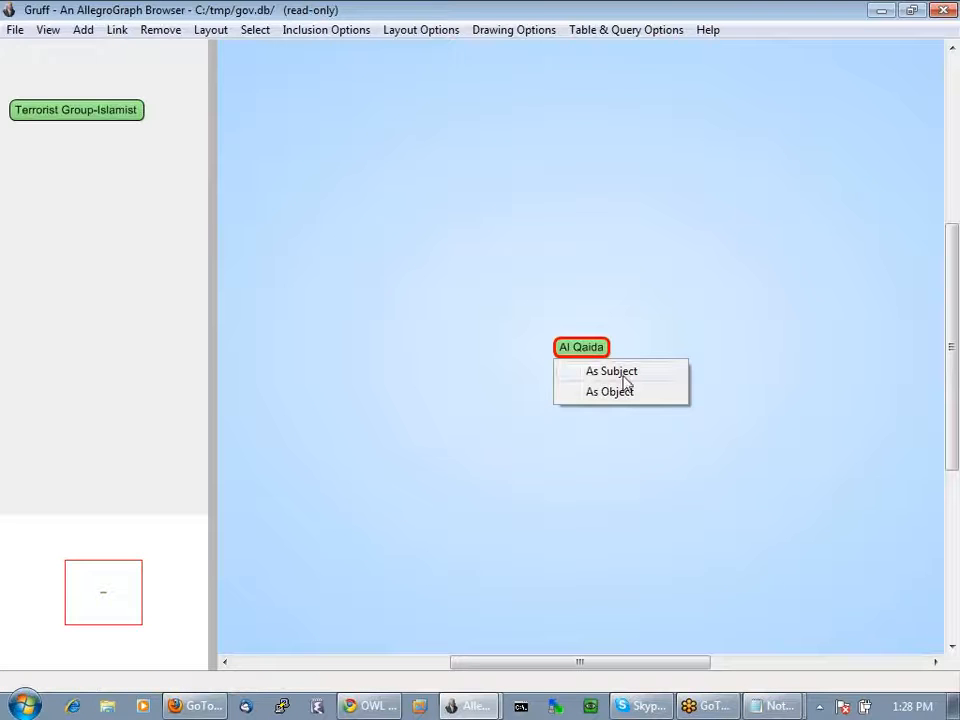
click(621, 372)
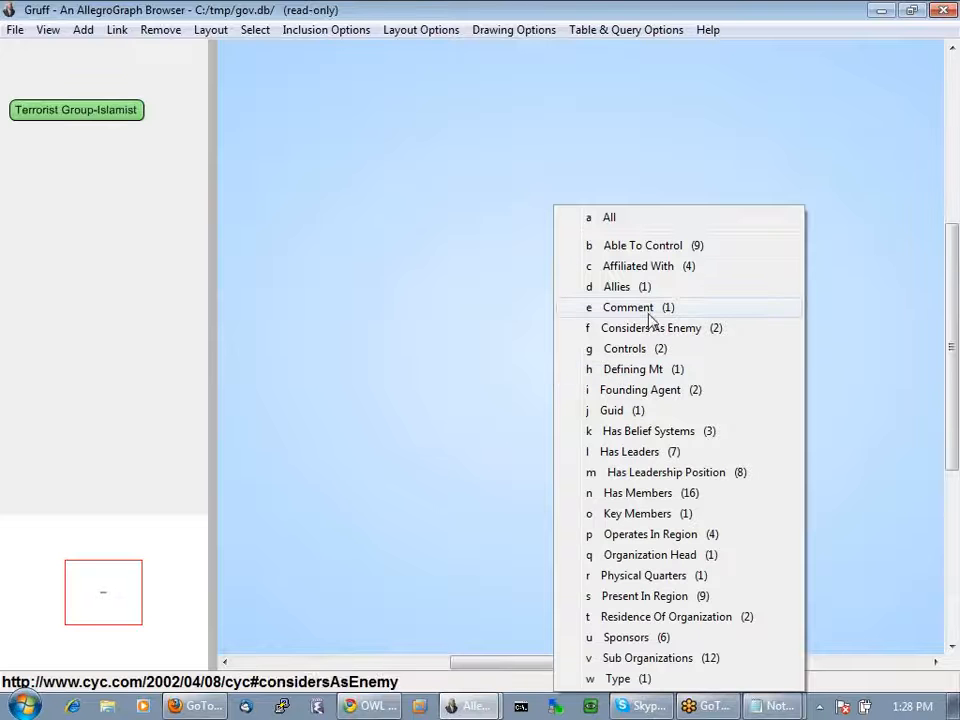
click(620, 453)
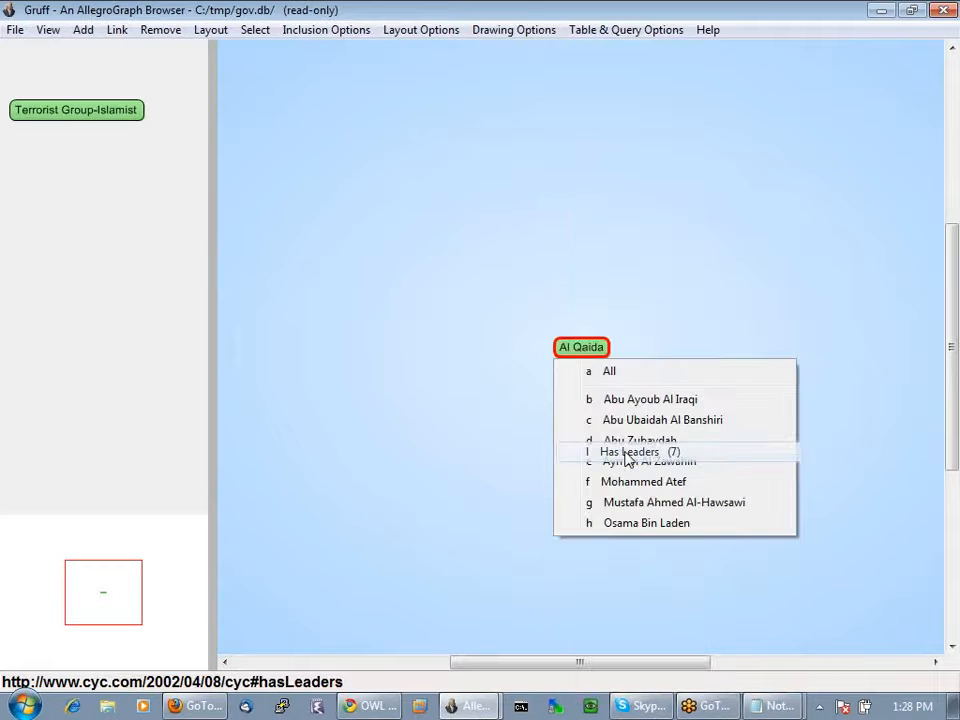
click(609, 371)
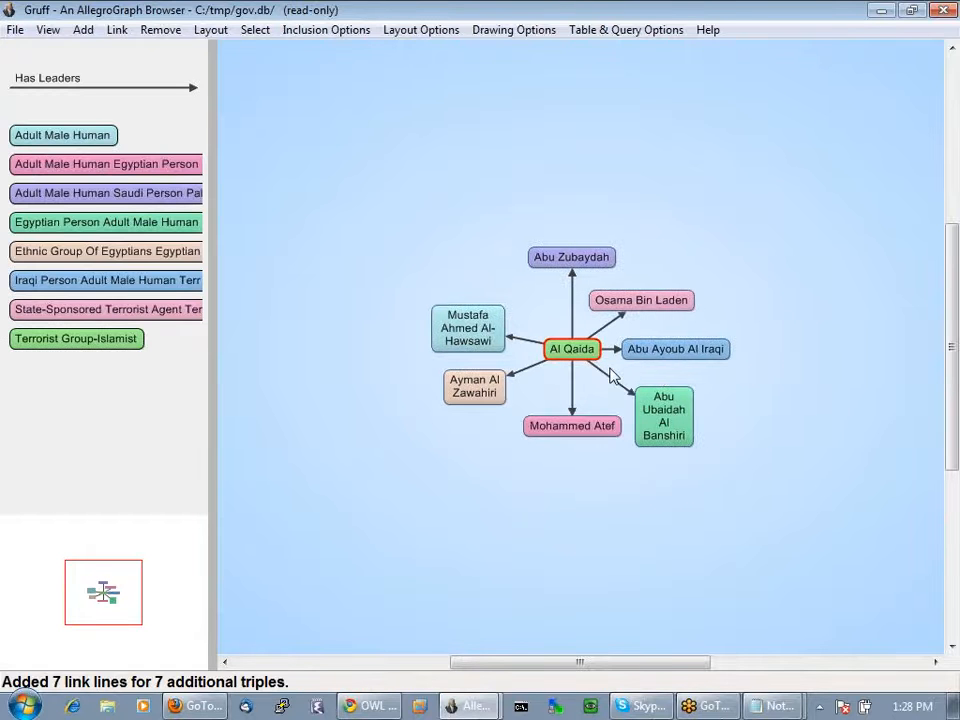
mouse_move(571, 357)
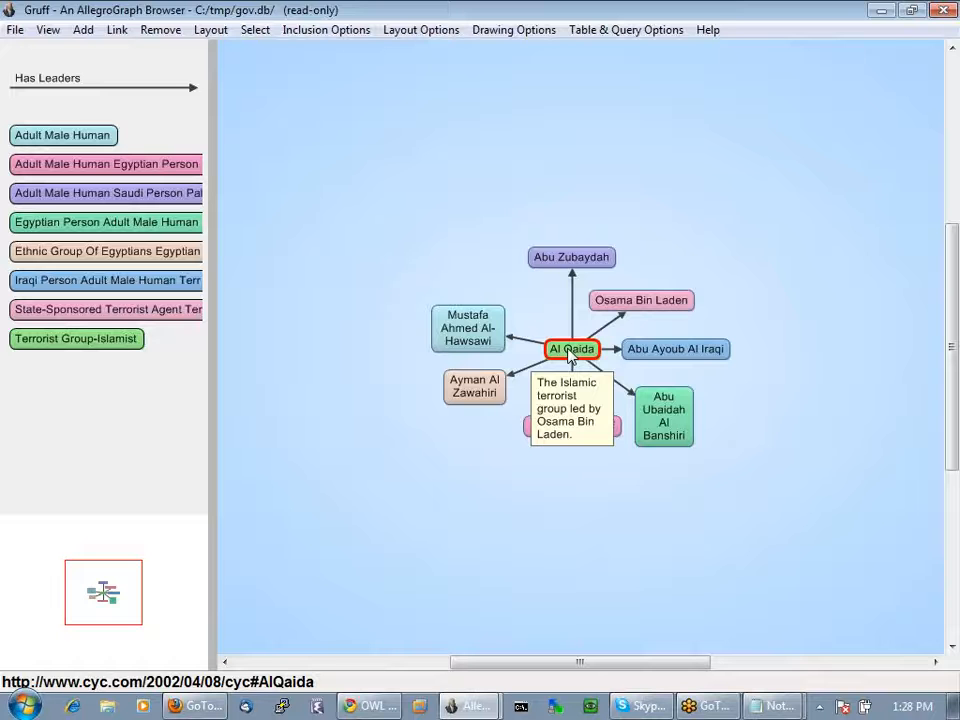
key(p)
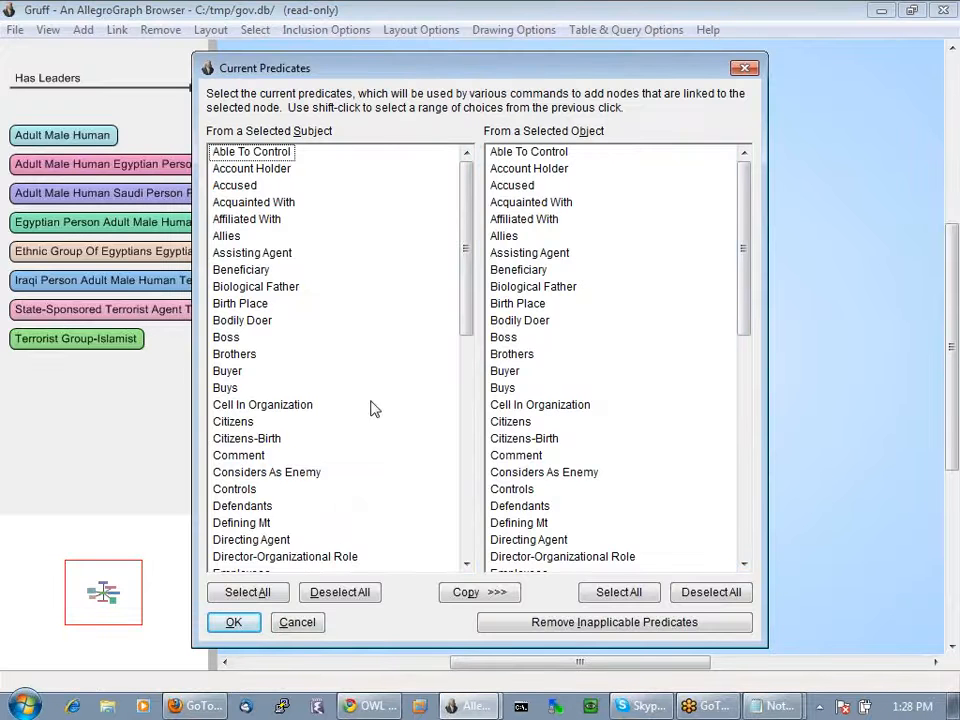
Make every predicate current for subjects and objects, then undo the graph's last change
drag(467, 307, 469, 428)
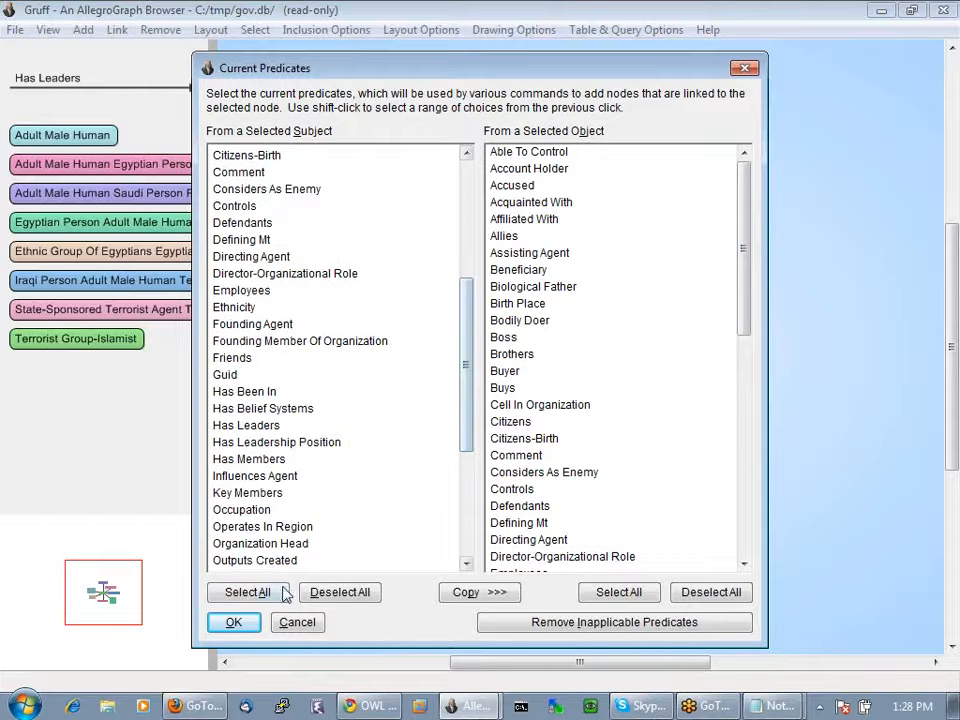
click(247, 592)
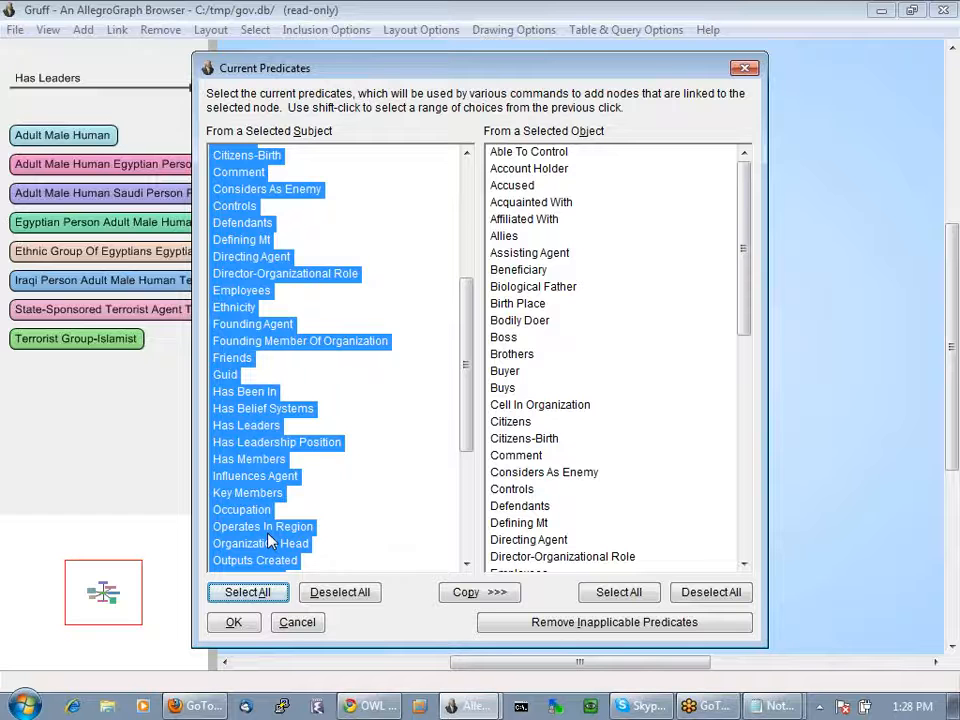
click(474, 596)
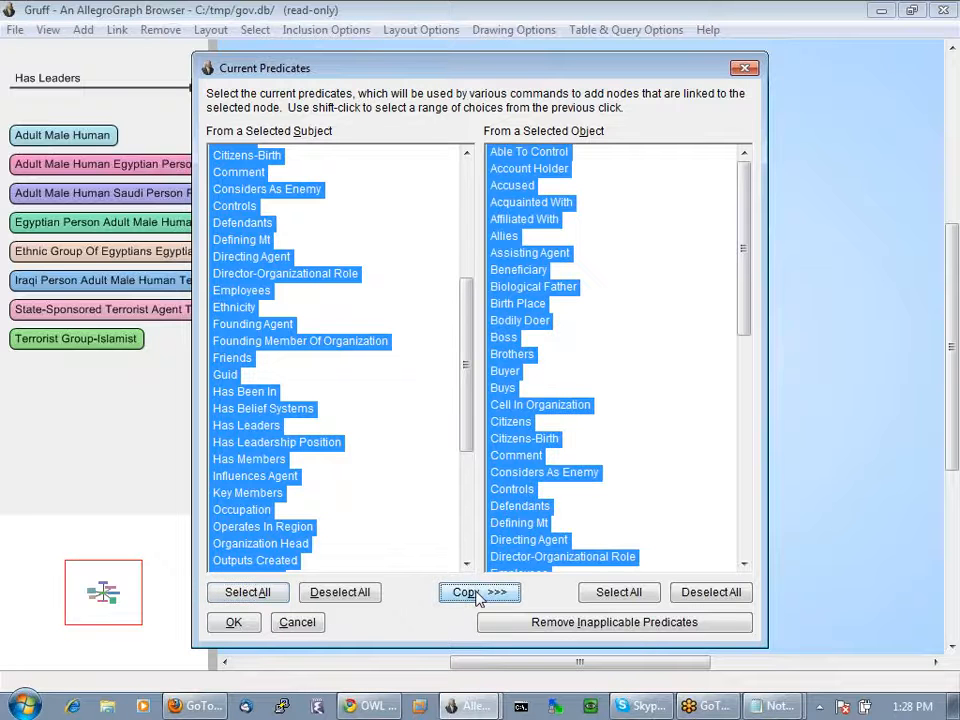
click(236, 623)
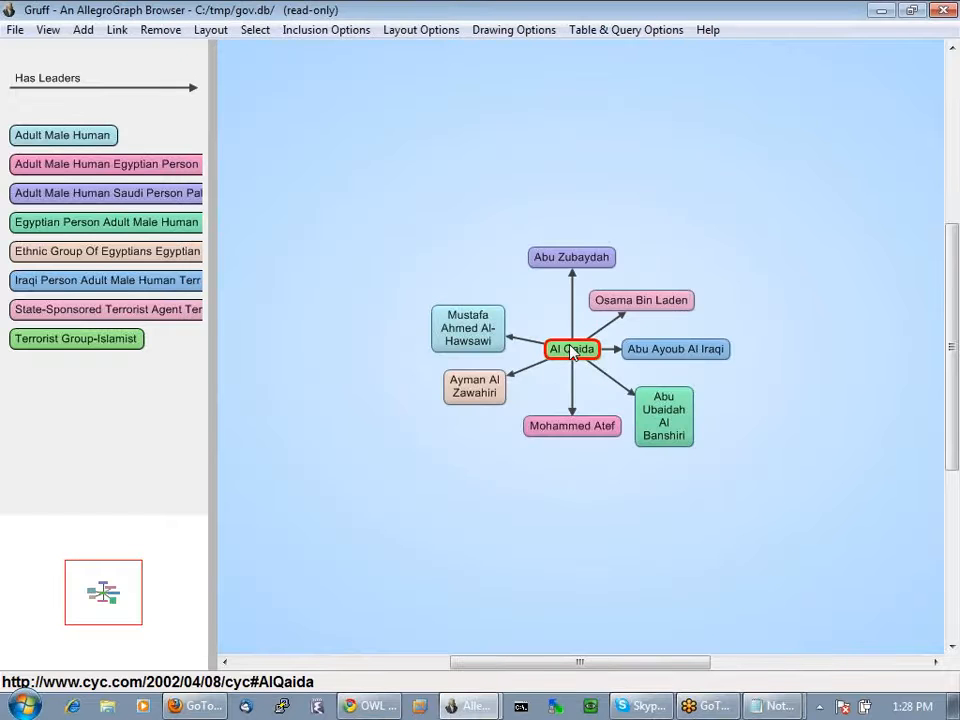
key(ctrl+z)
Add five linked neighbours to Al Qaida, then revert the graph to the lone node
click(570, 350)
key(a)
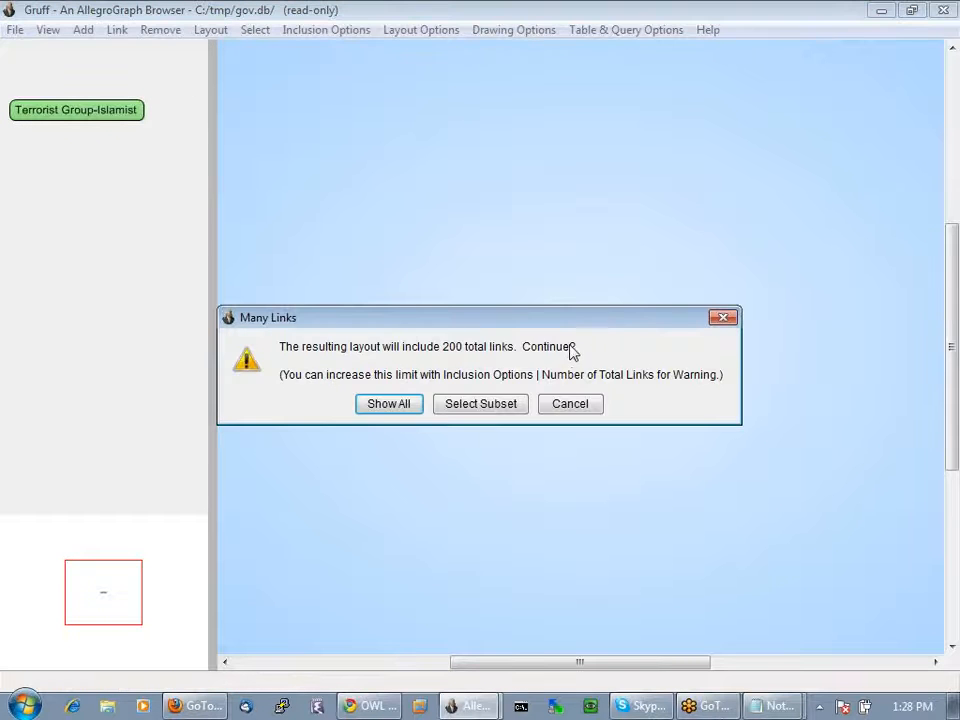
click(499, 403)
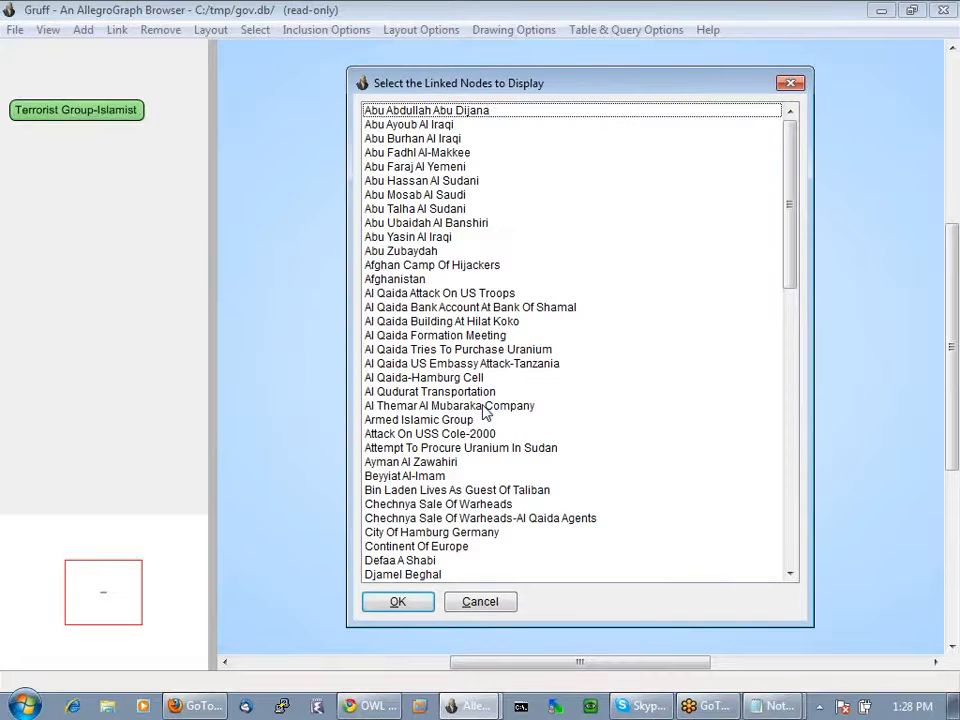
click(414, 222)
ctrl+click(439, 307)
ctrl+click(431, 394)
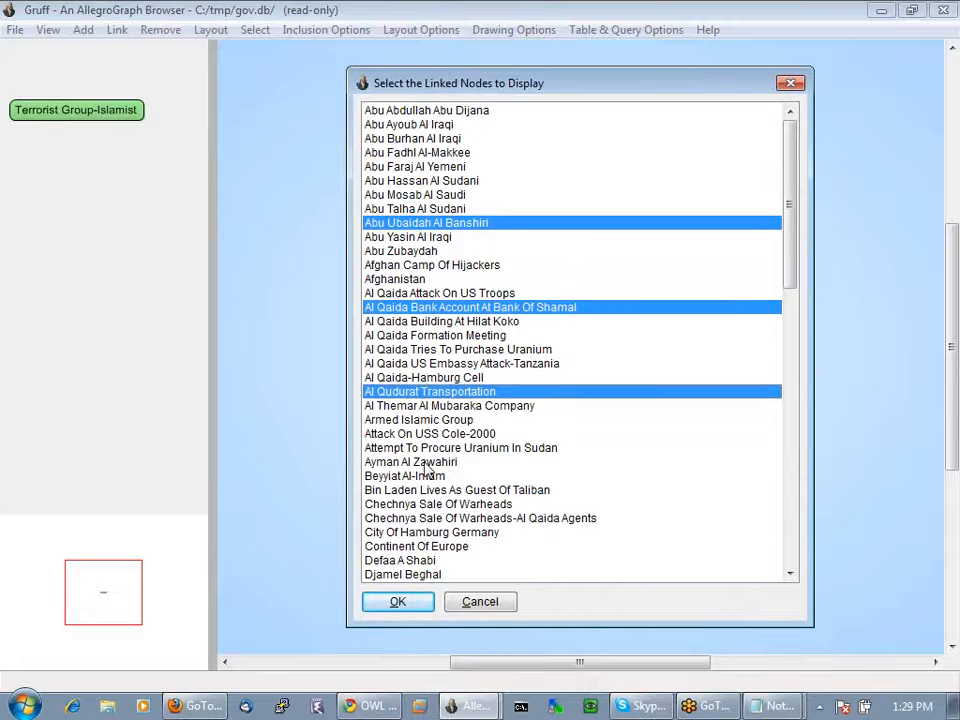
ctrl+click(424, 475)
ctrl+click(430, 532)
click(398, 601)
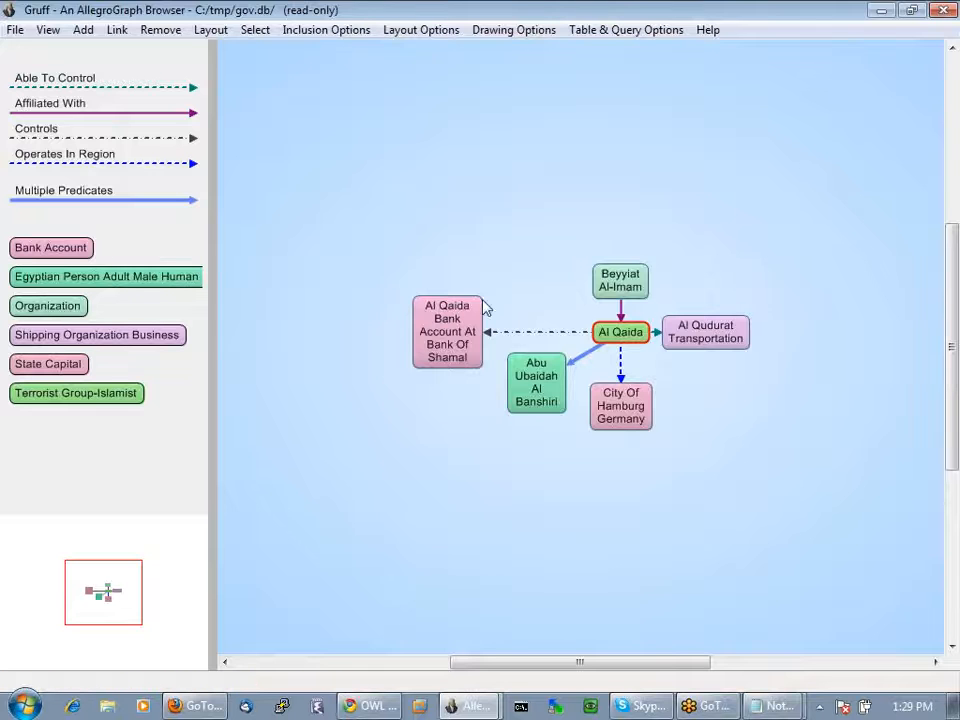
mouse_move(452, 340)
key(ctrl+z)
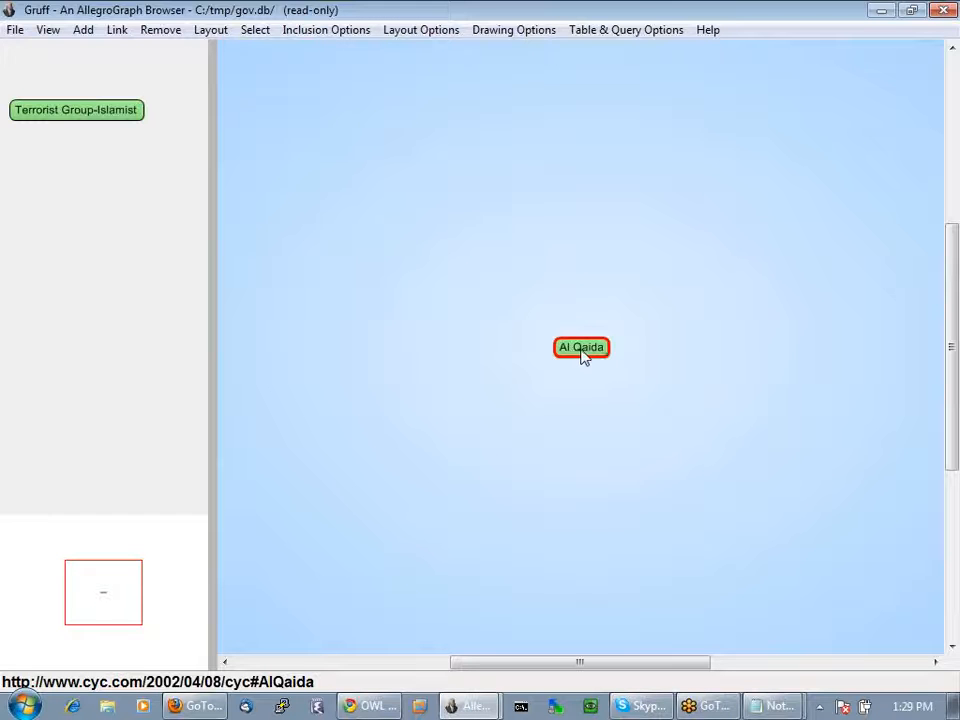
Copy the Al Qaida node and paste it onto the graphical query canvas
key(ctrl+c)
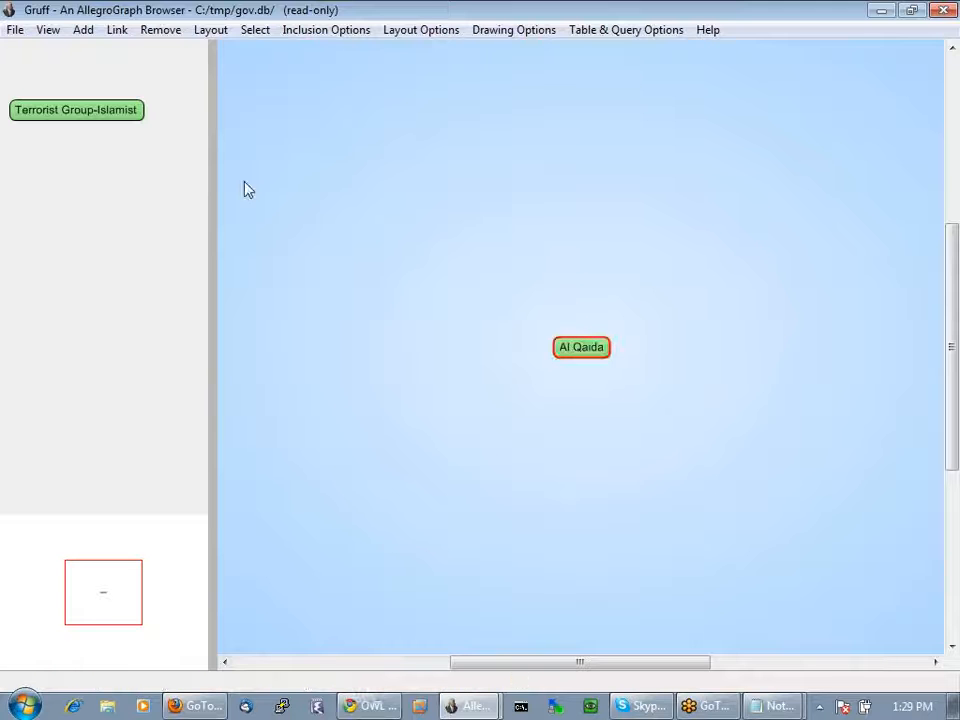
click(48, 31)
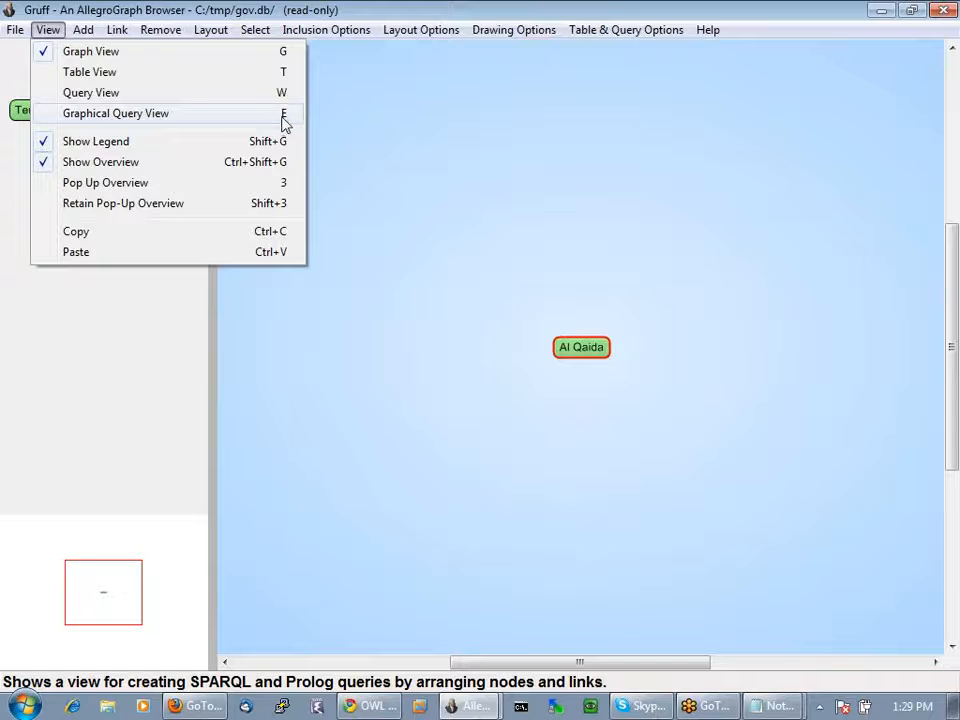
click(111, 114)
key(ctrl+v)
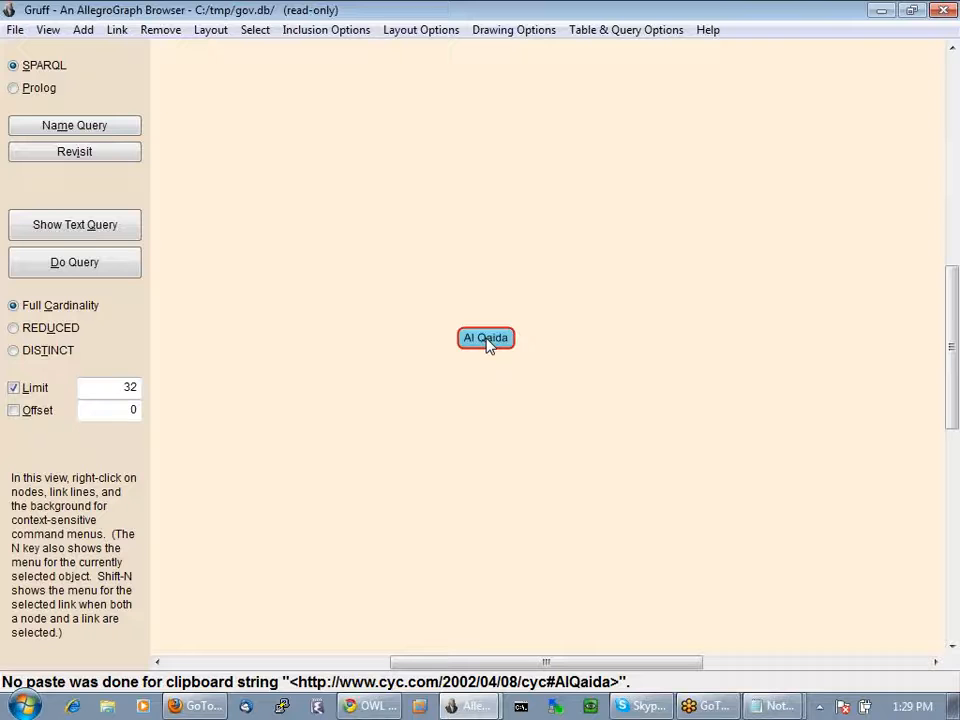
drag(488, 340, 503, 360)
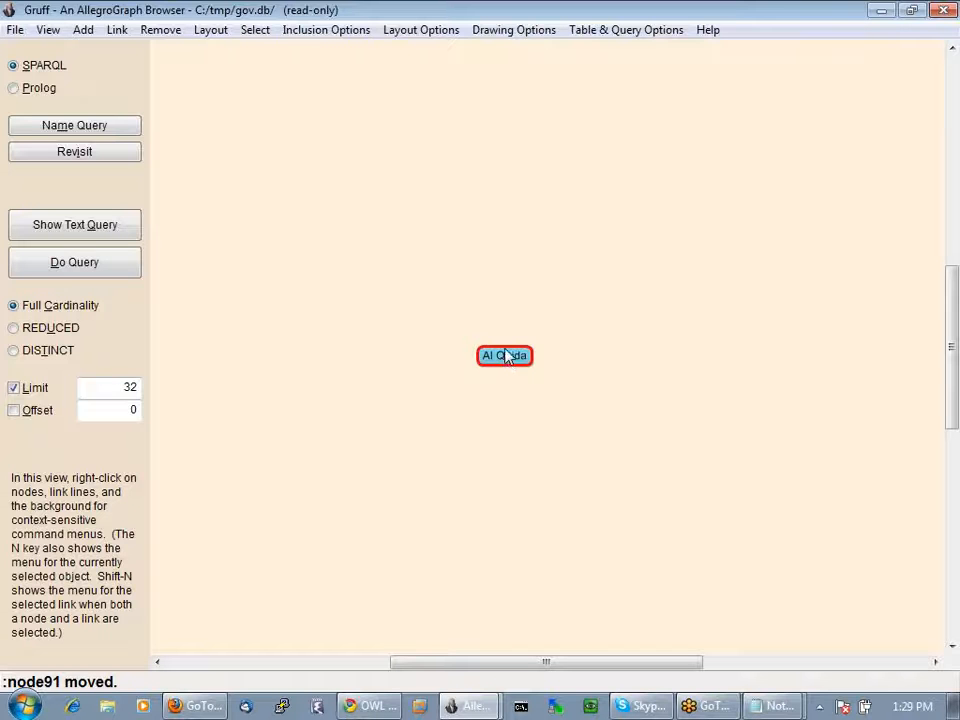
Add a query variable node named leader
right_click(598, 278)
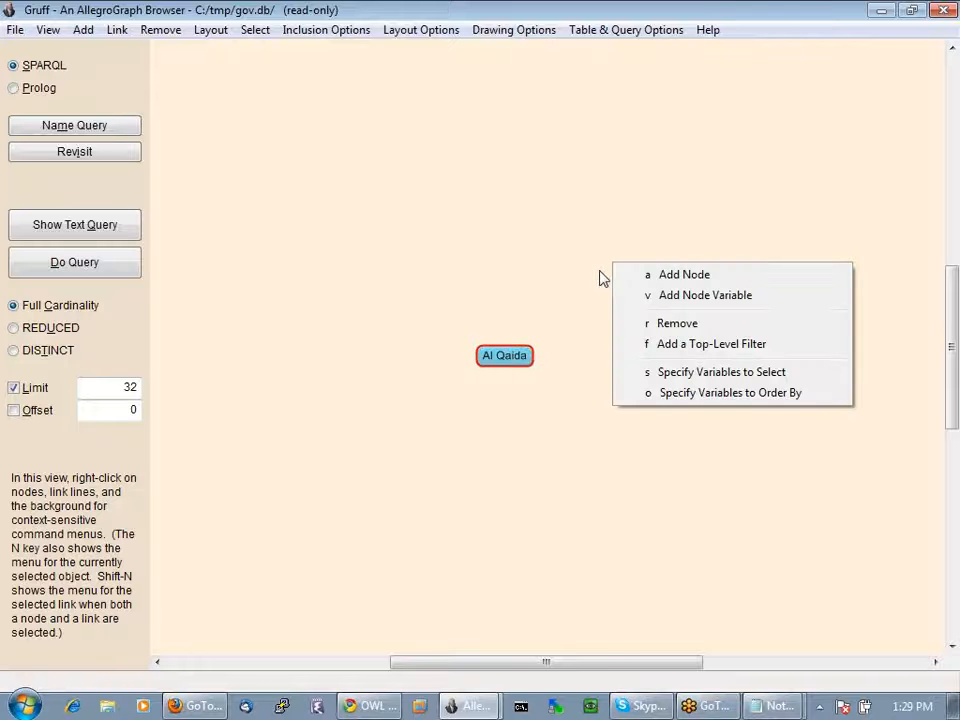
click(691, 295)
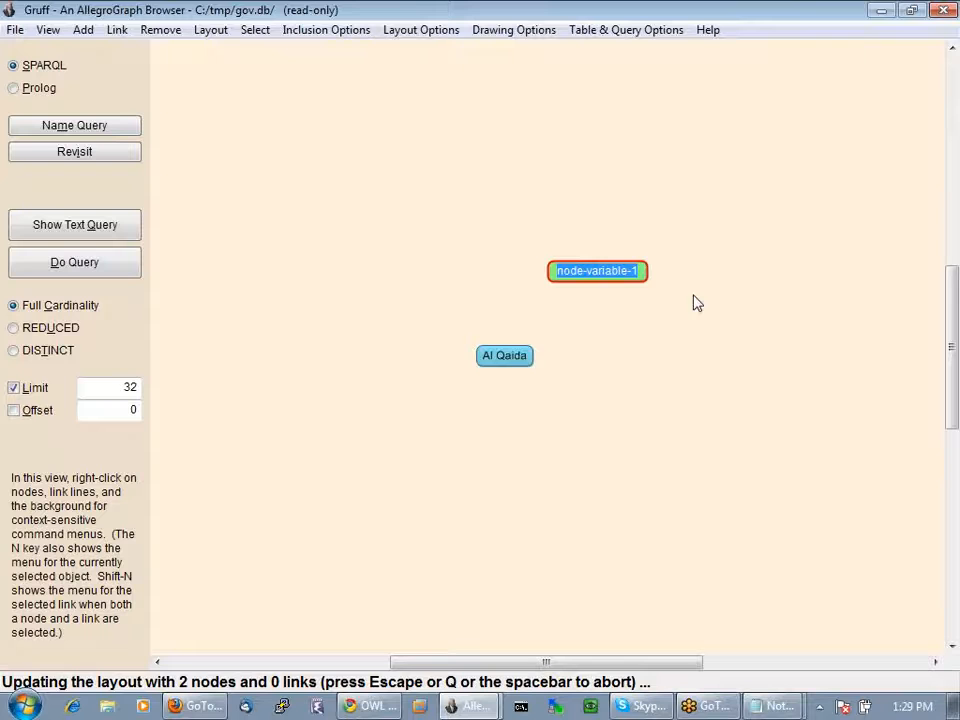
text(leader)
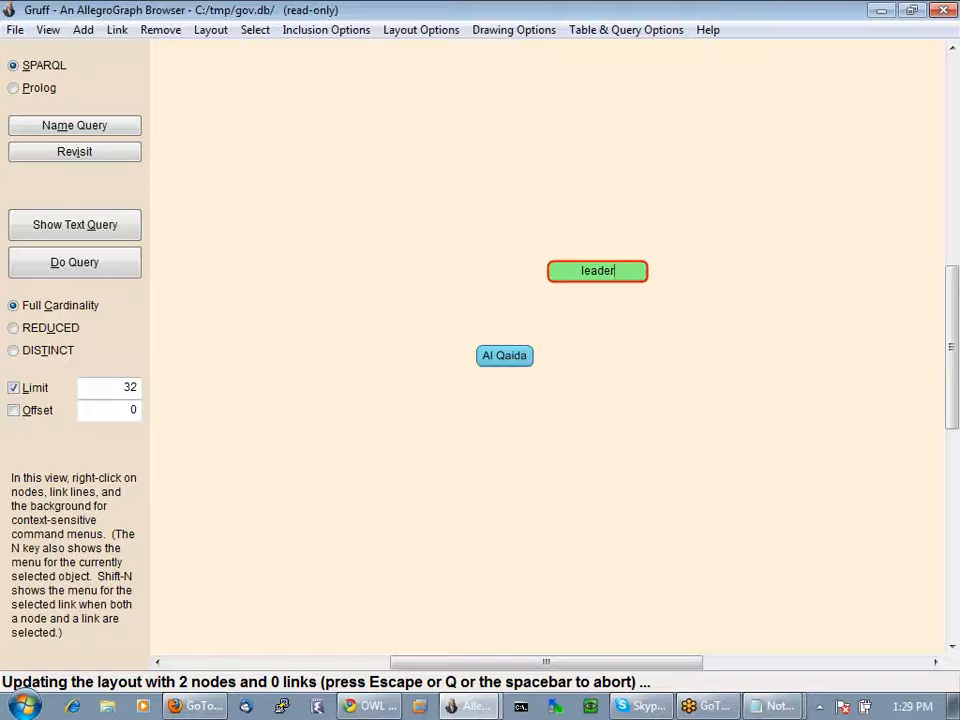
key(Return)
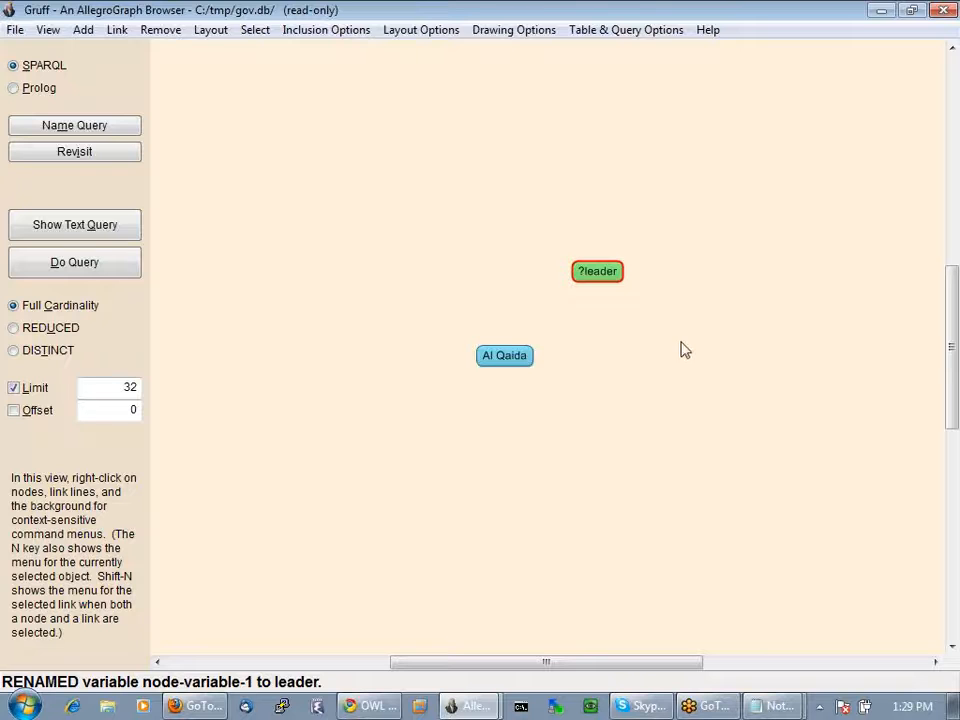
Link Al Qaida to ?leader with the Has Leaders predicate and show the text query
right_click(512, 360)
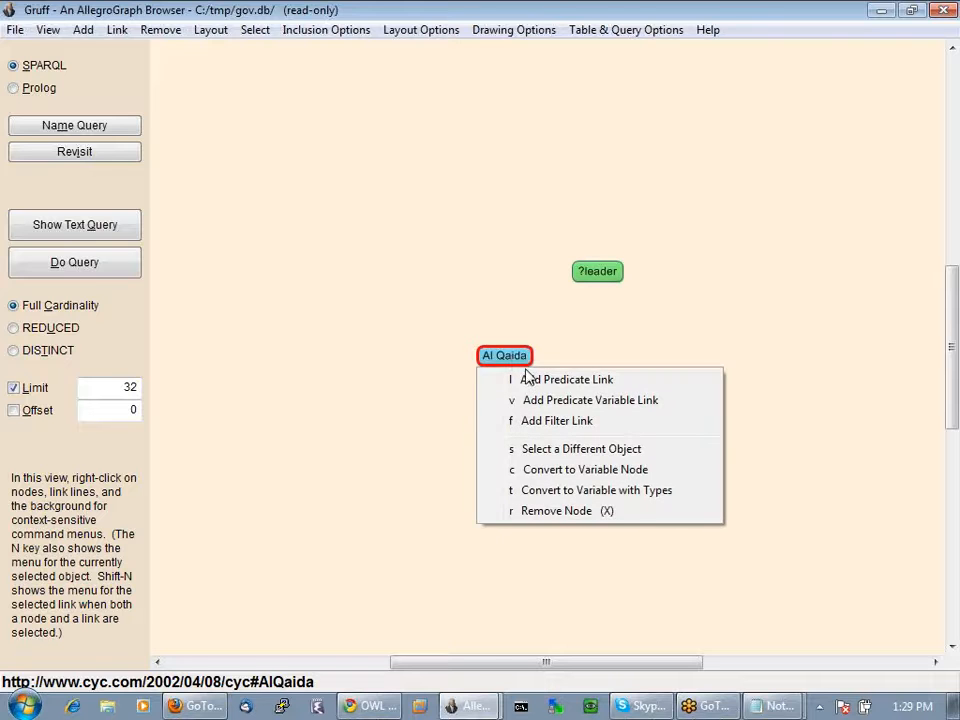
click(548, 386)
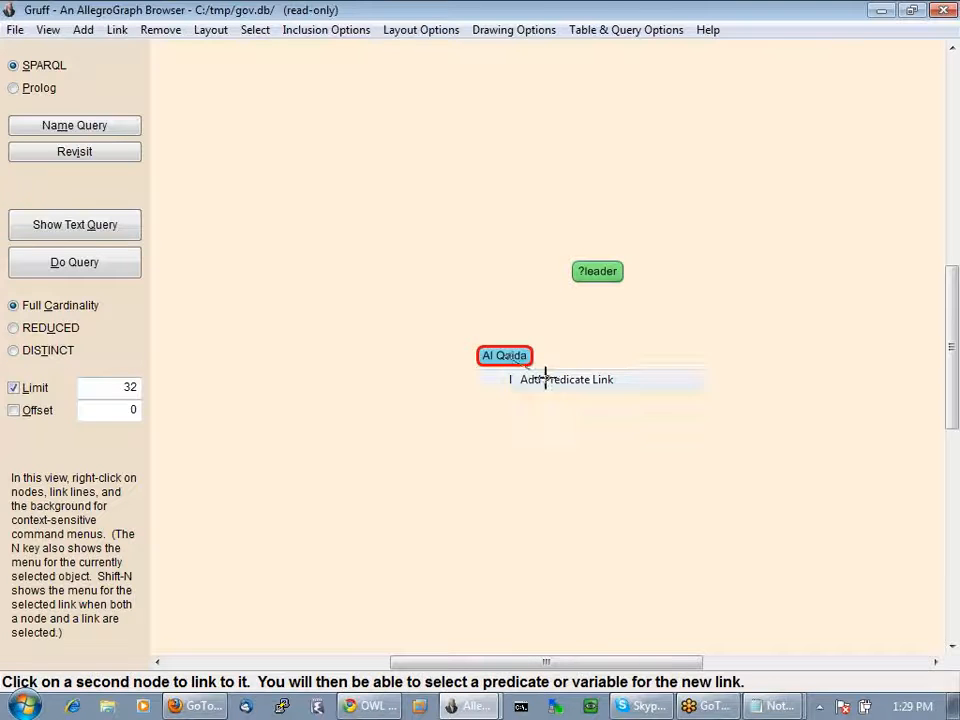
click(579, 281)
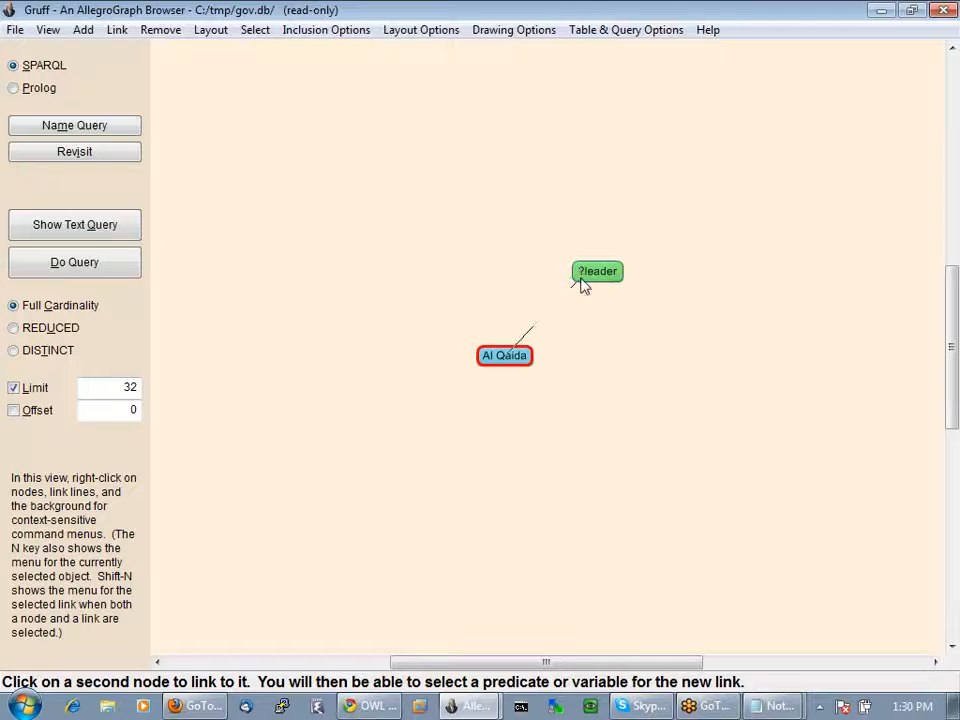
click(580, 280)
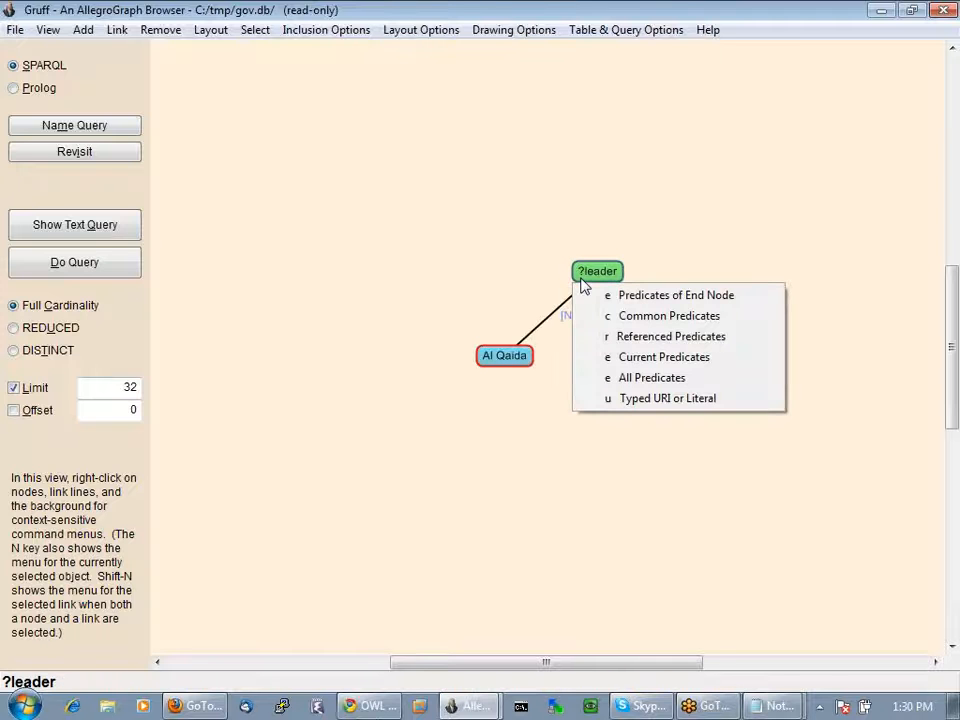
click(671, 343)
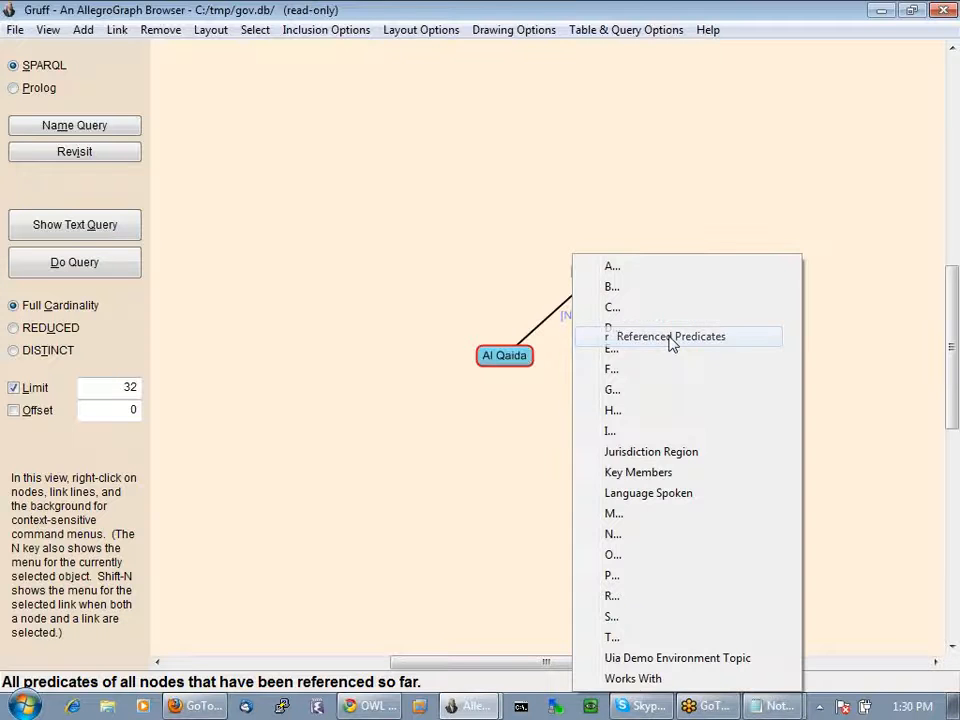
click(612, 411)
click(614, 296)
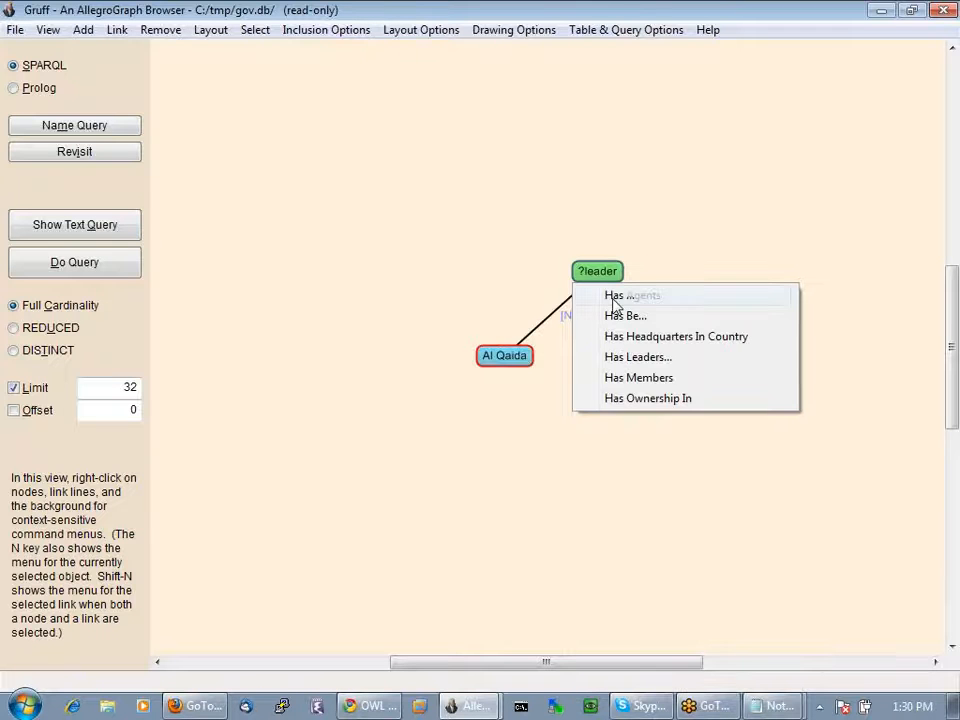
click(630, 357)
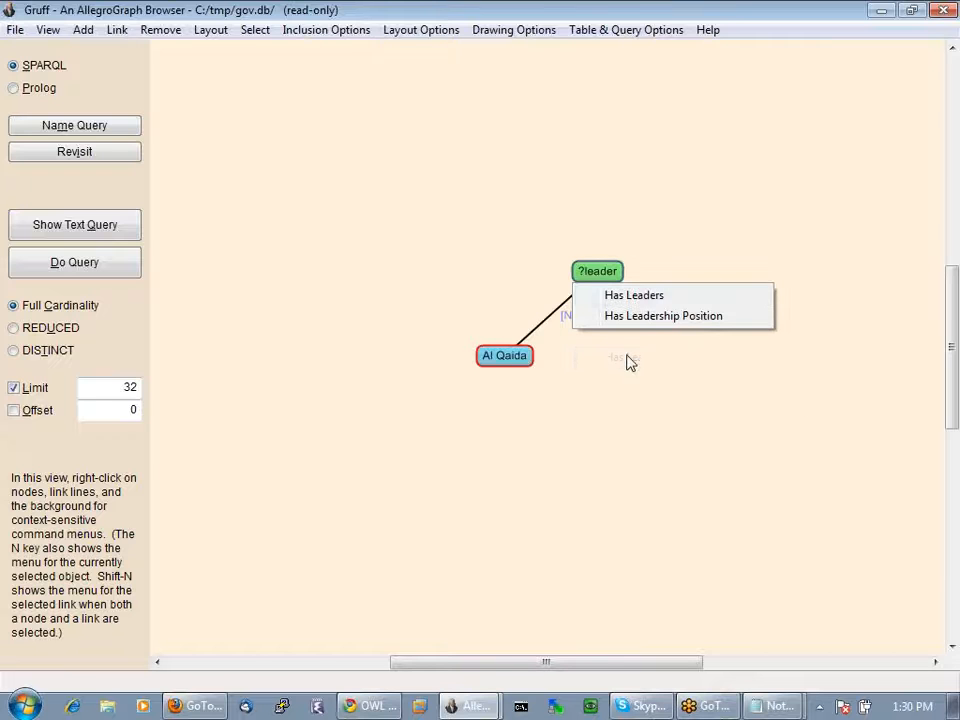
click(640, 303)
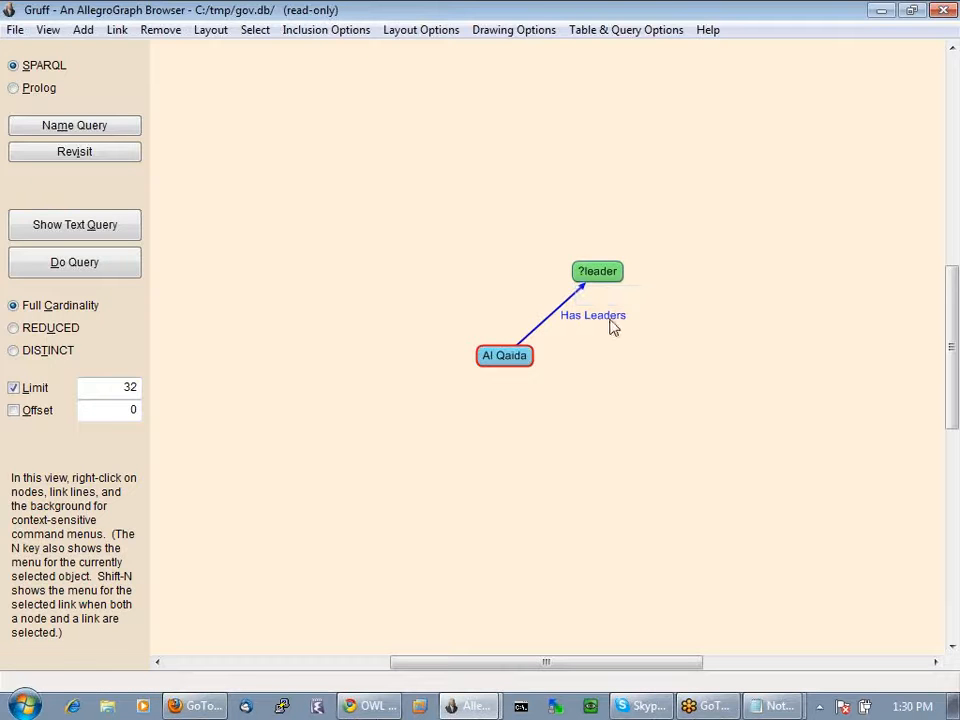
click(70, 226)
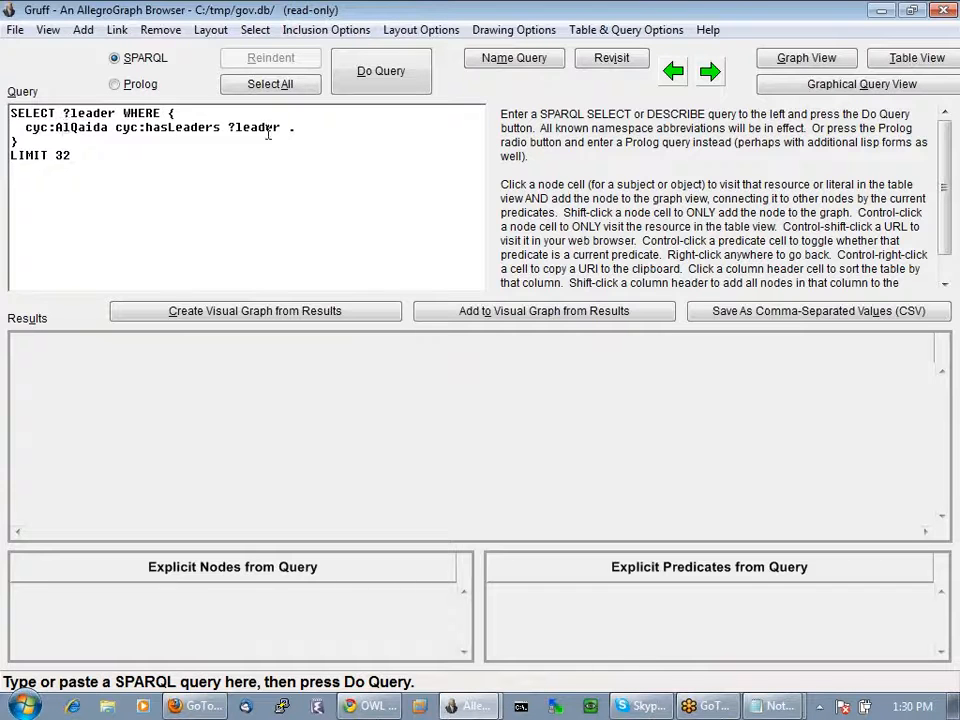
Run the SPARQL query listing Al Qaida's seven leaders, then return to the diagram
click(403, 76)
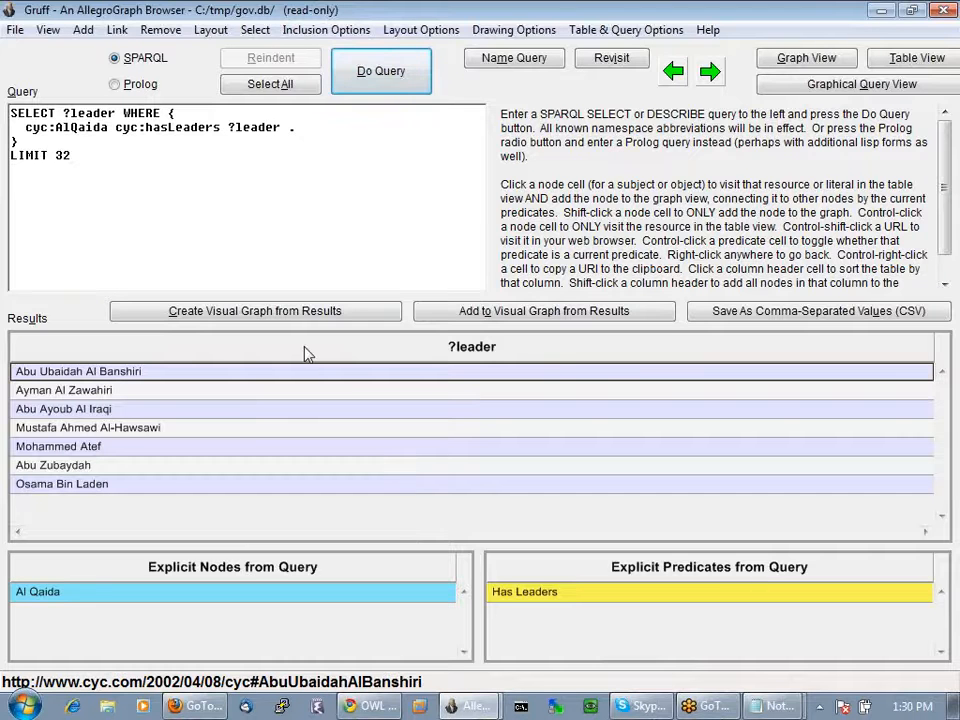
right_click(307, 427)
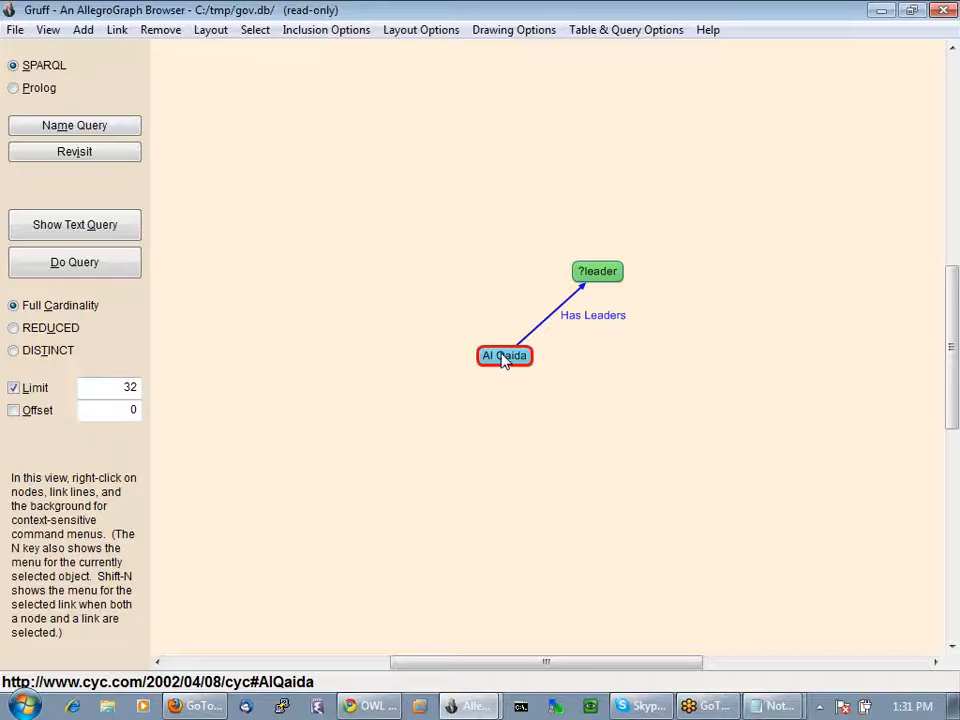
Add a query variable node named founder
right_click(393, 259)
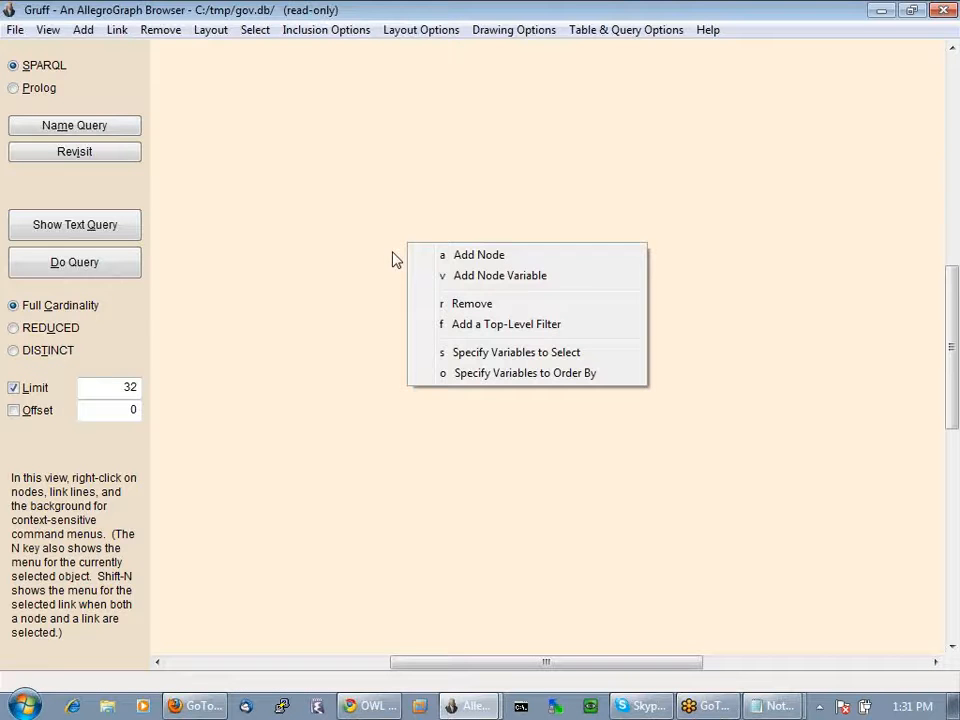
click(475, 275)
click(488, 256)
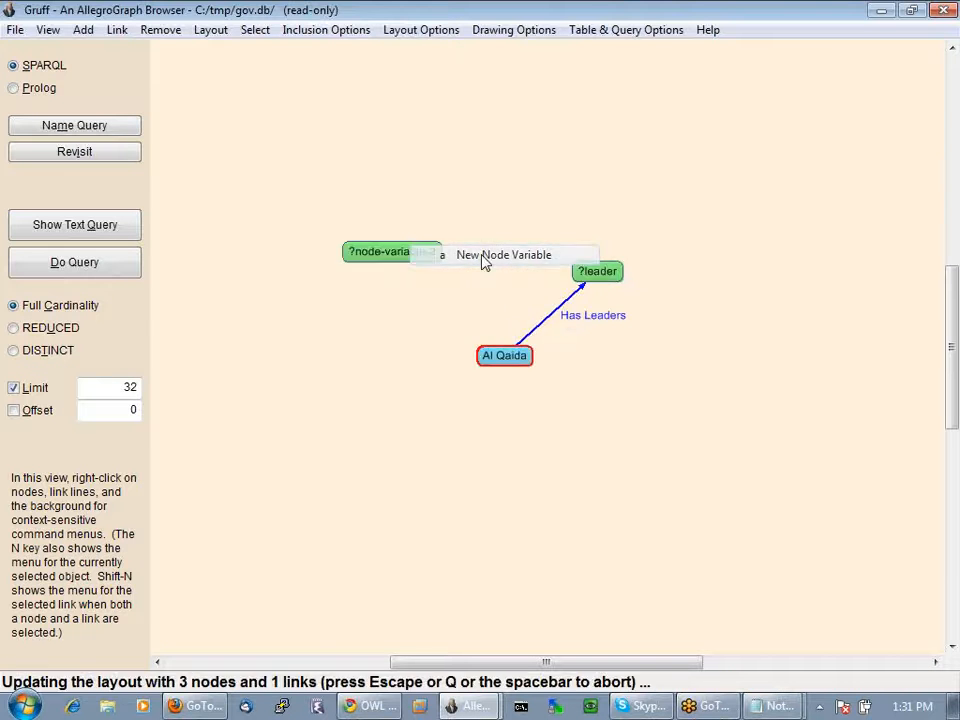
text(founder)
key(Return)
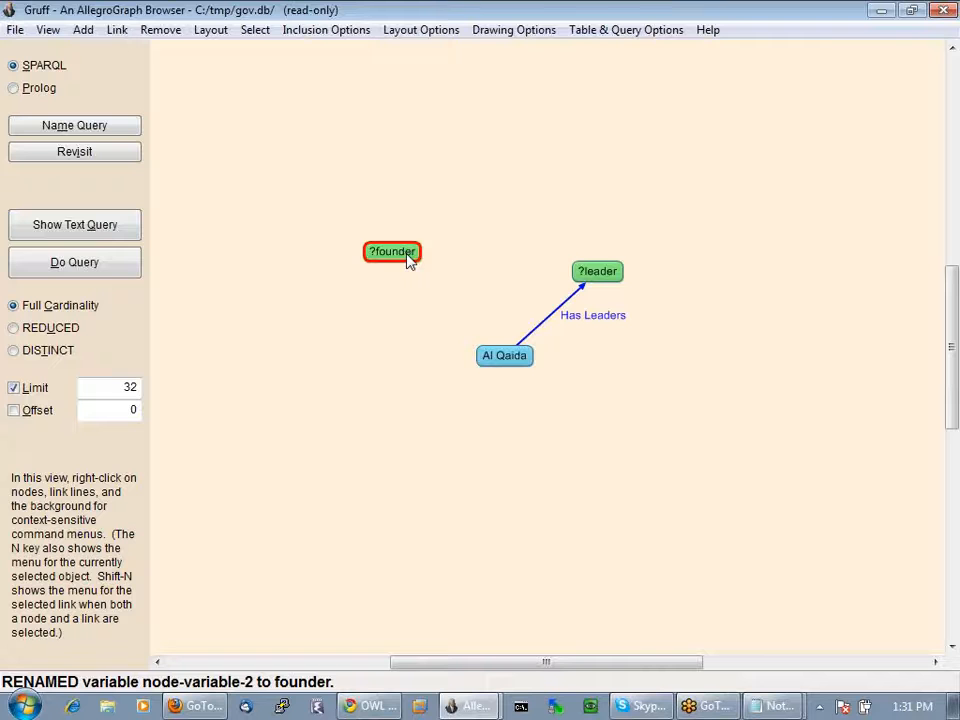
Link Al Qaida to ?founder with the Founding Agent predicate
right_click(500, 362)
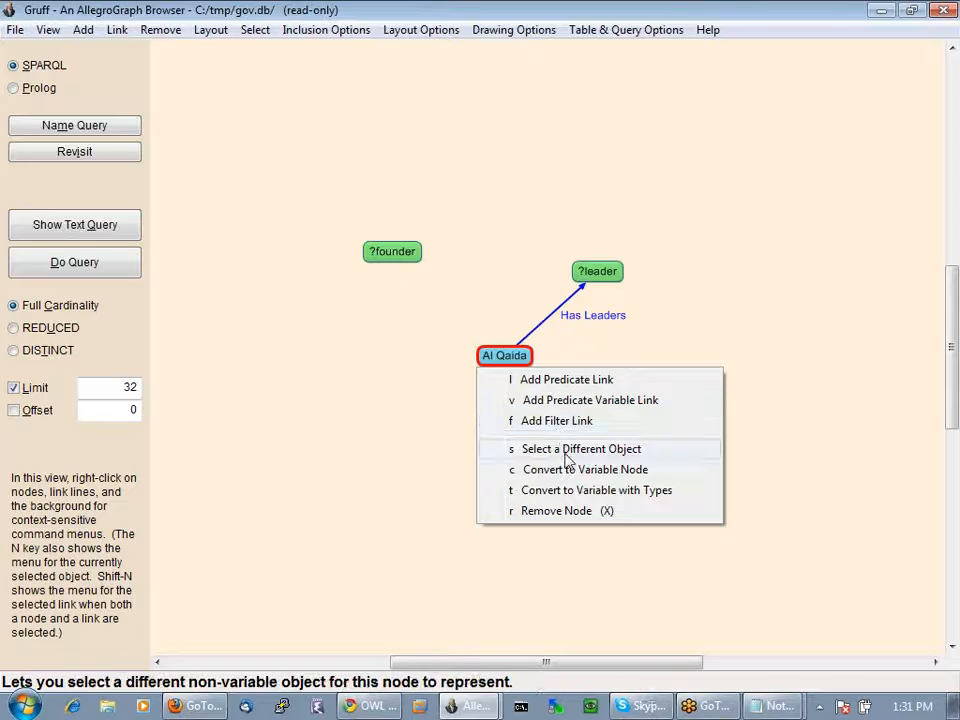
click(558, 379)
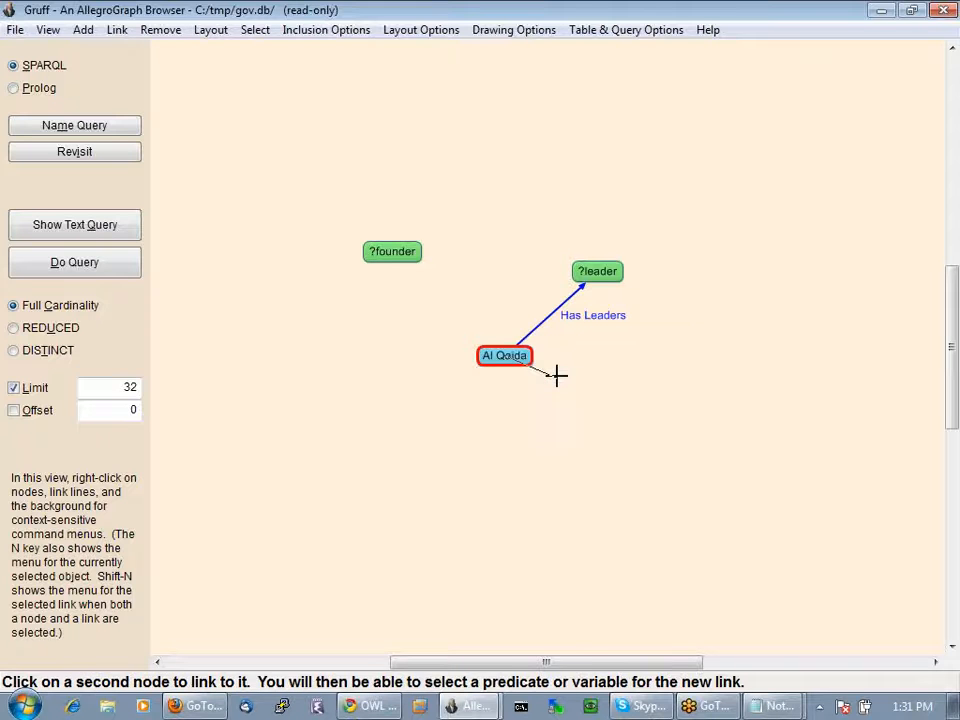
click(412, 254)
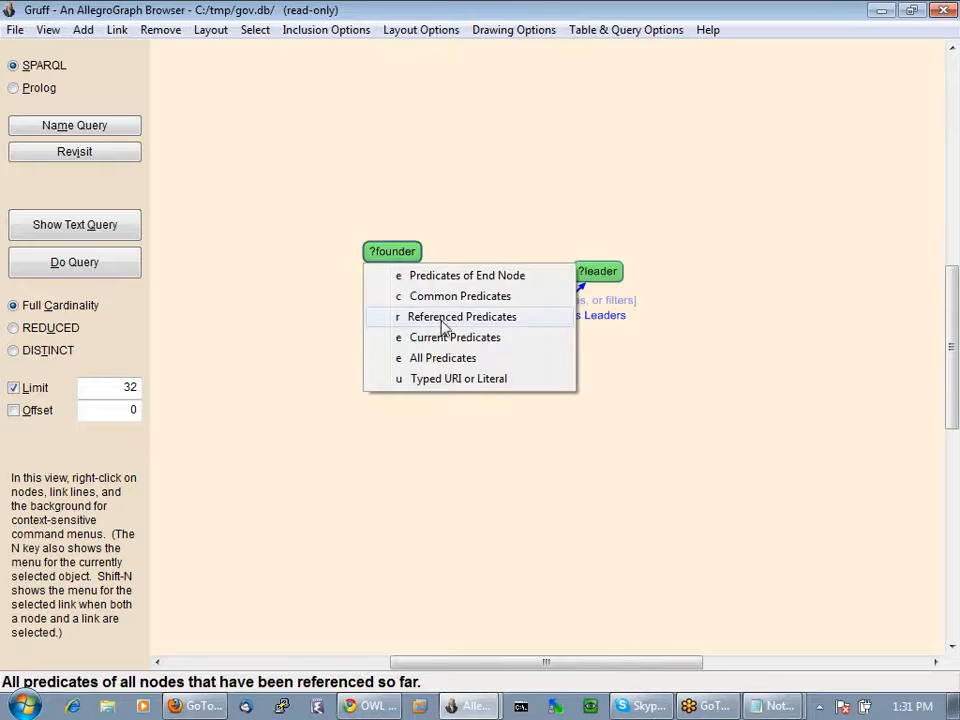
click(443, 322)
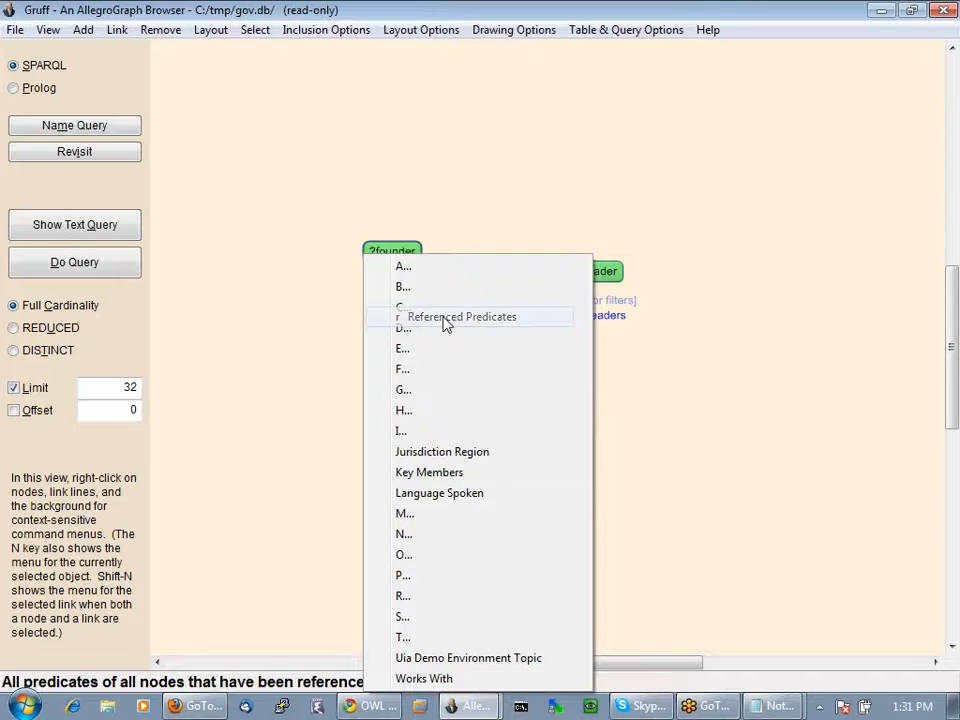
click(408, 378)
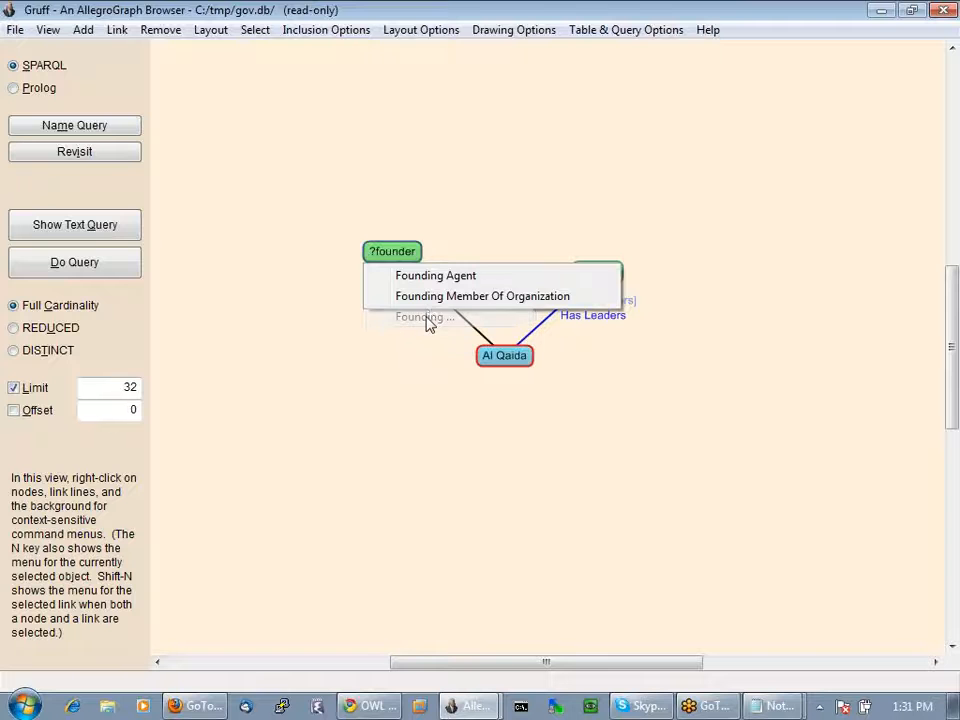
click(430, 281)
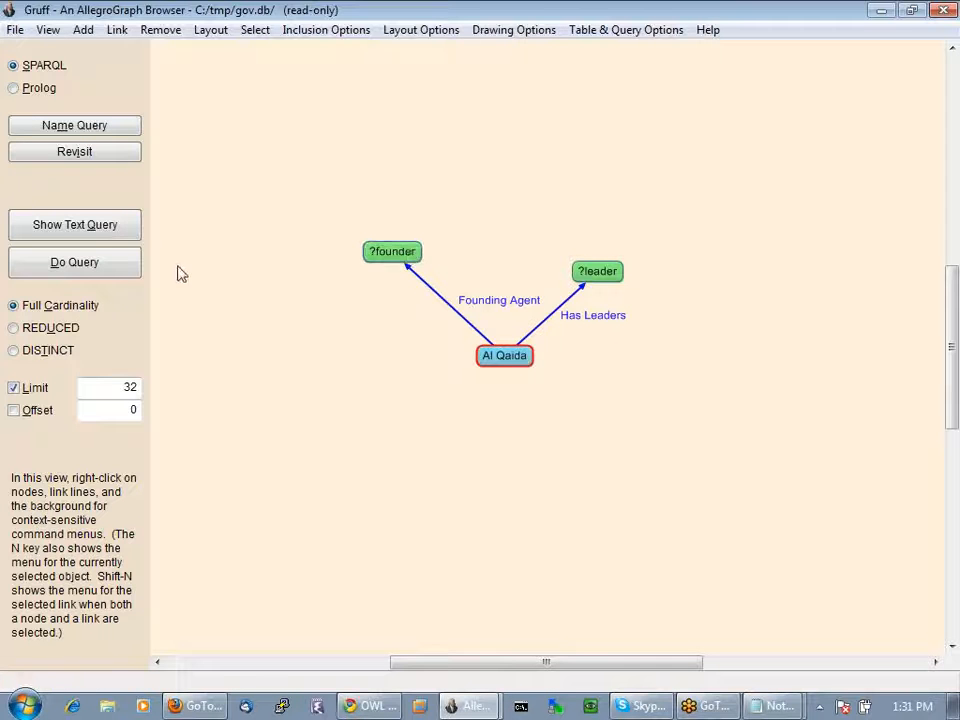
click(75, 263)
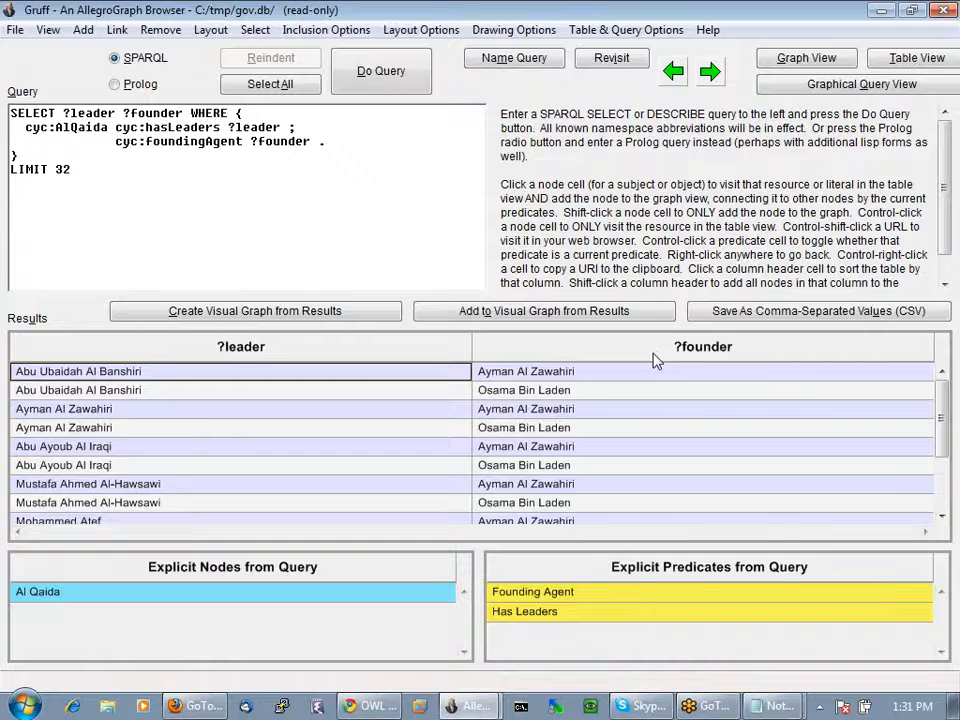
right_click(638, 376)
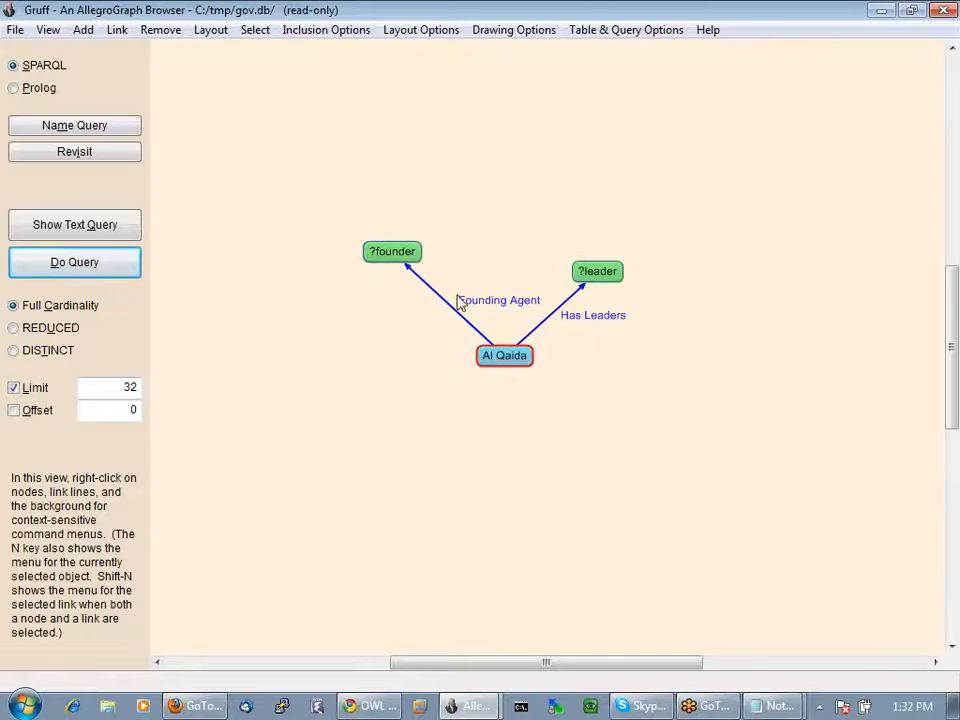
click(412, 258)
Link ?founder to ?leader with a 'not =' filter and view the query as SPARQL text
right_click(412, 258)
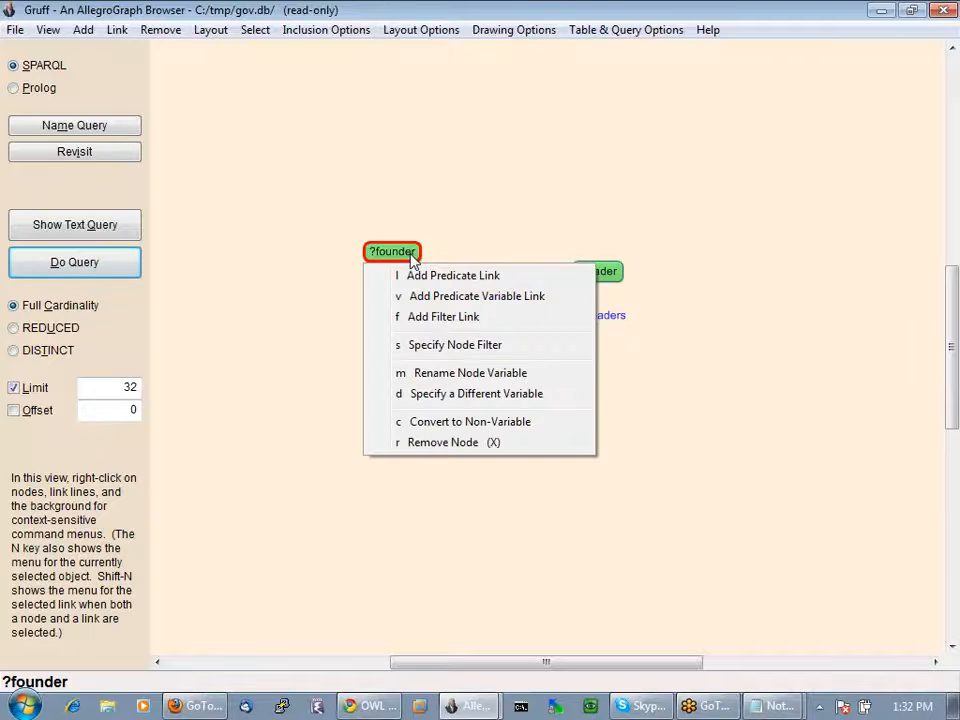
click(444, 318)
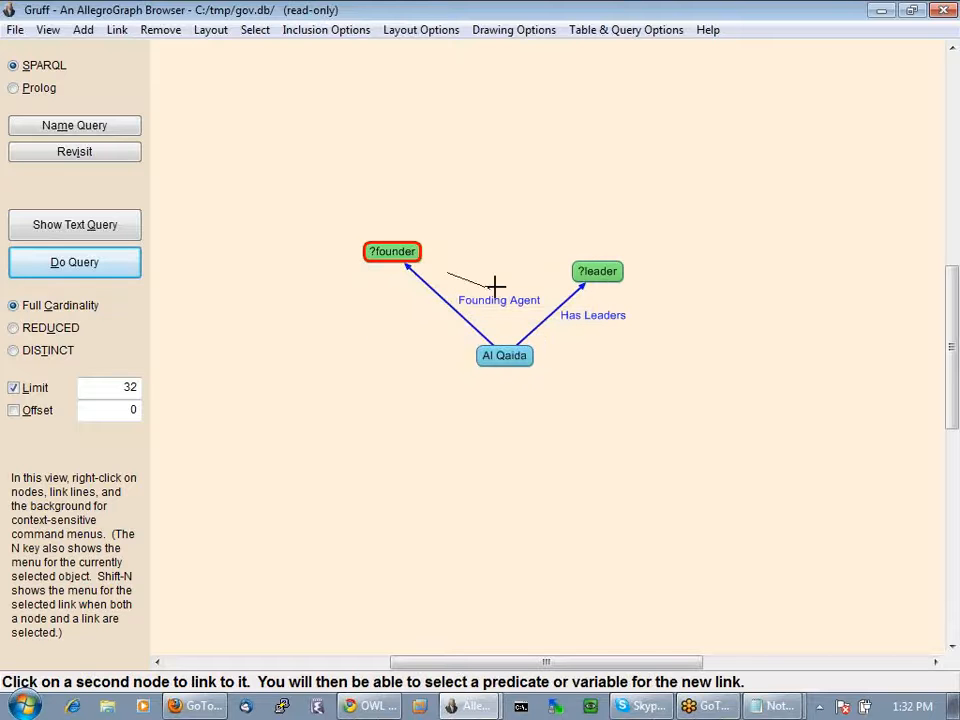
click(586, 280)
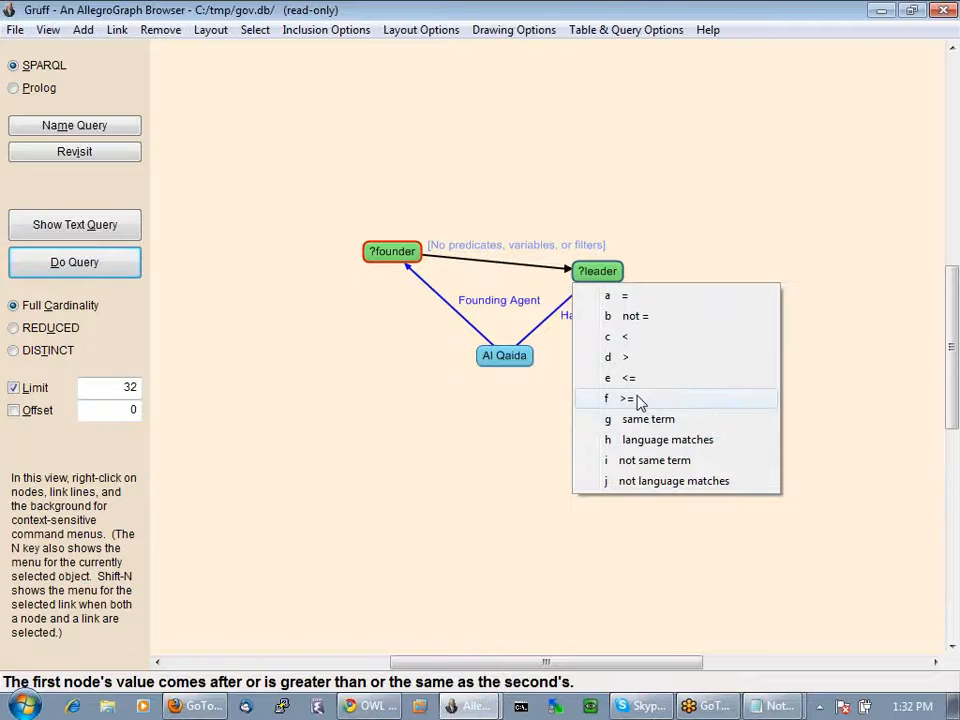
click(639, 318)
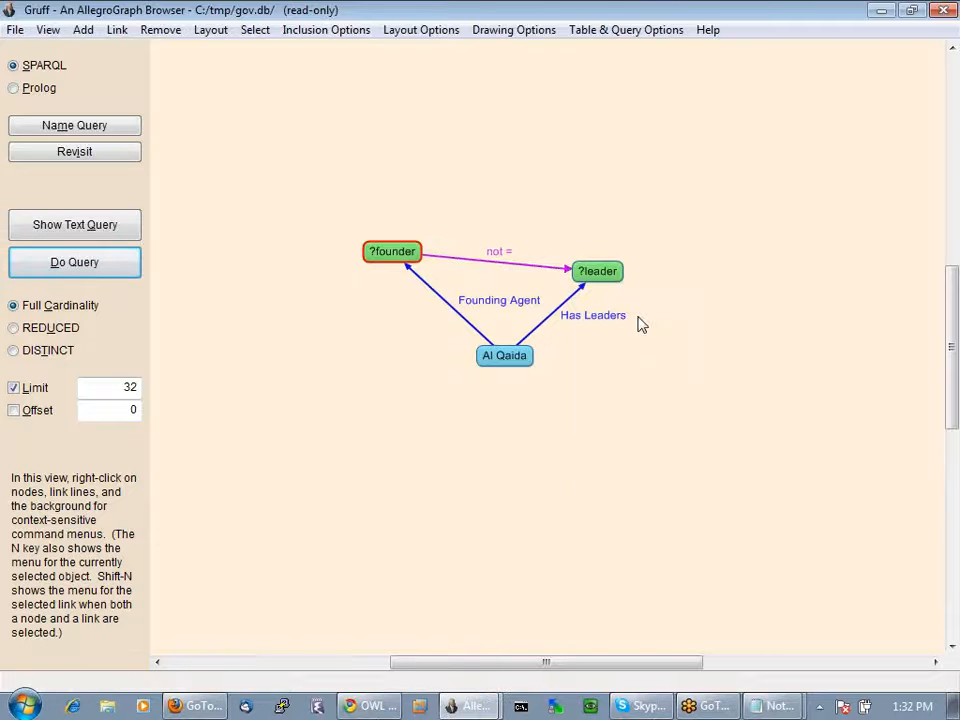
click(75, 224)
Highlight the ?founder != ?leader FILTER line, run the query, and return to the graphical view
click(21, 154)
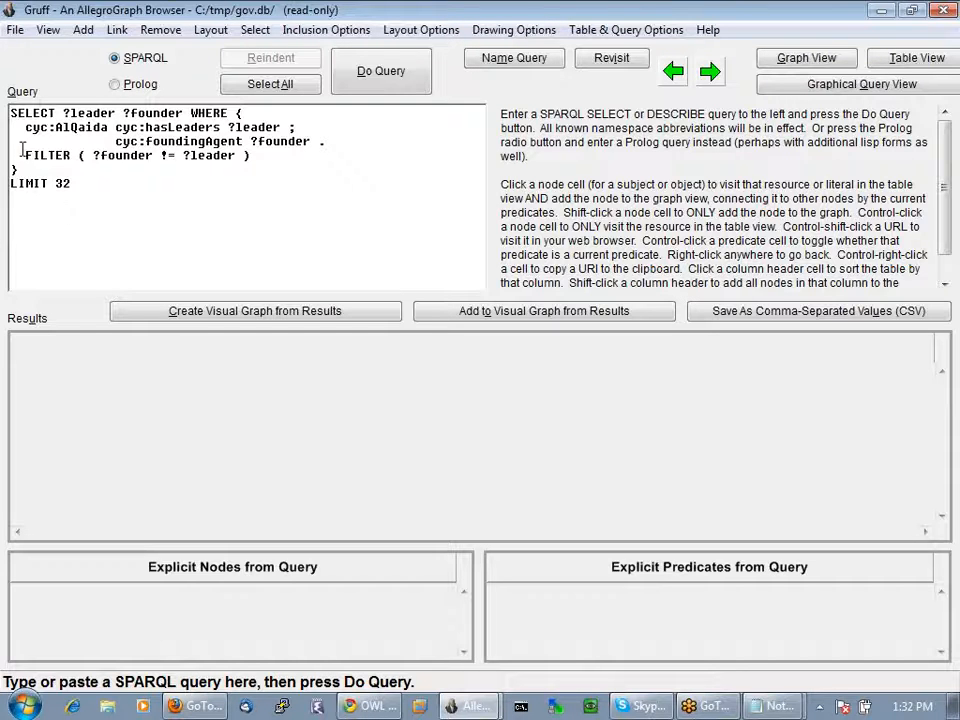
drag(21, 154, 250, 156)
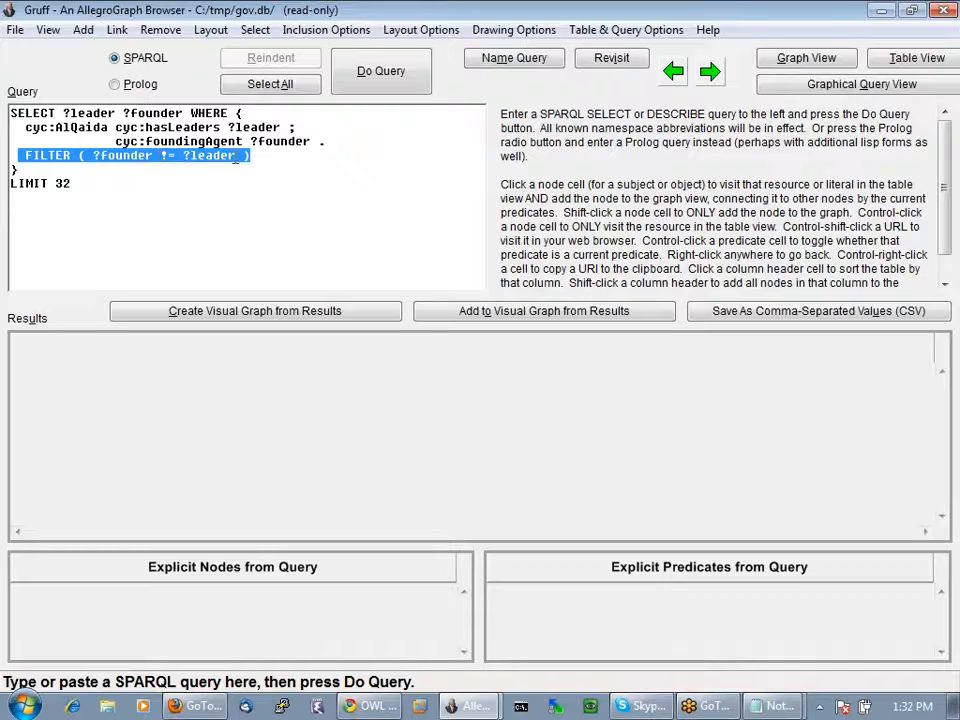
drag(228, 127, 304, 141)
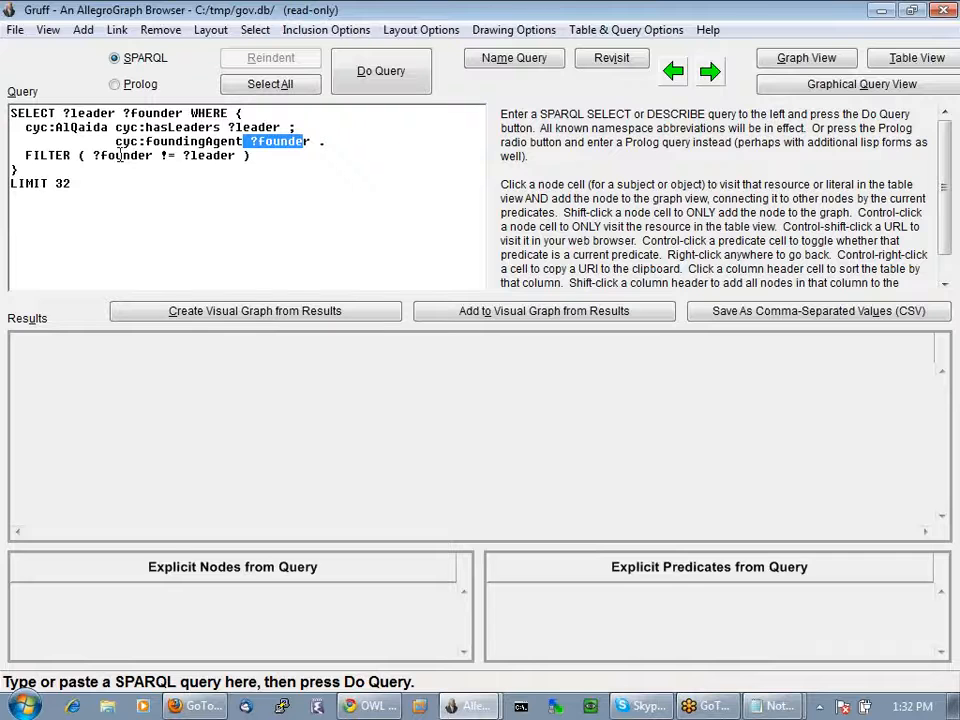
drag(93, 155, 235, 156)
click(380, 71)
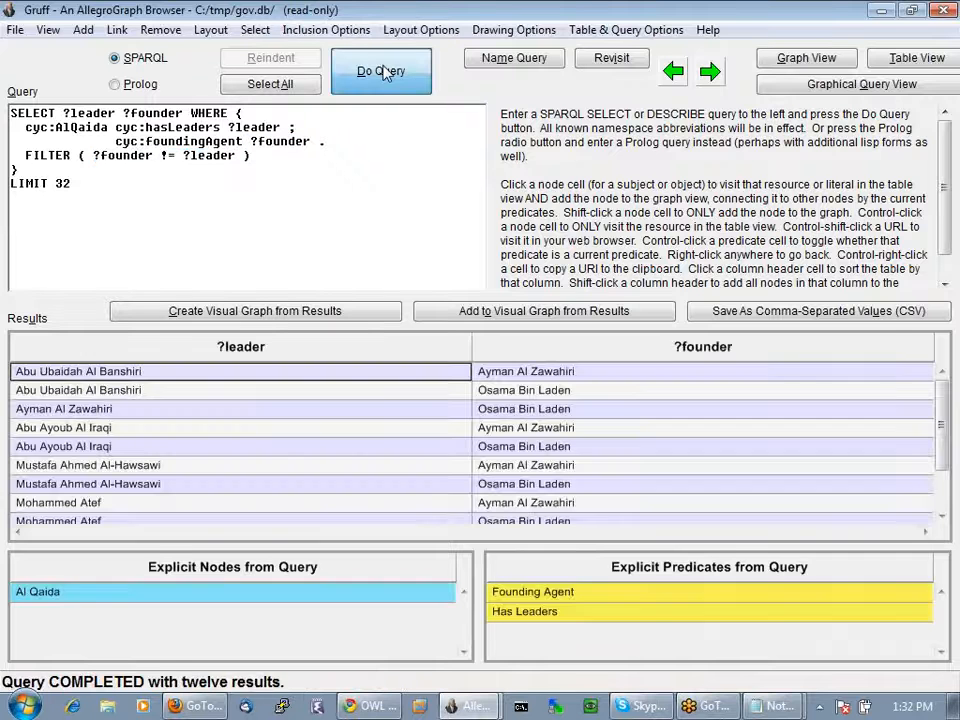
right_click(352, 409)
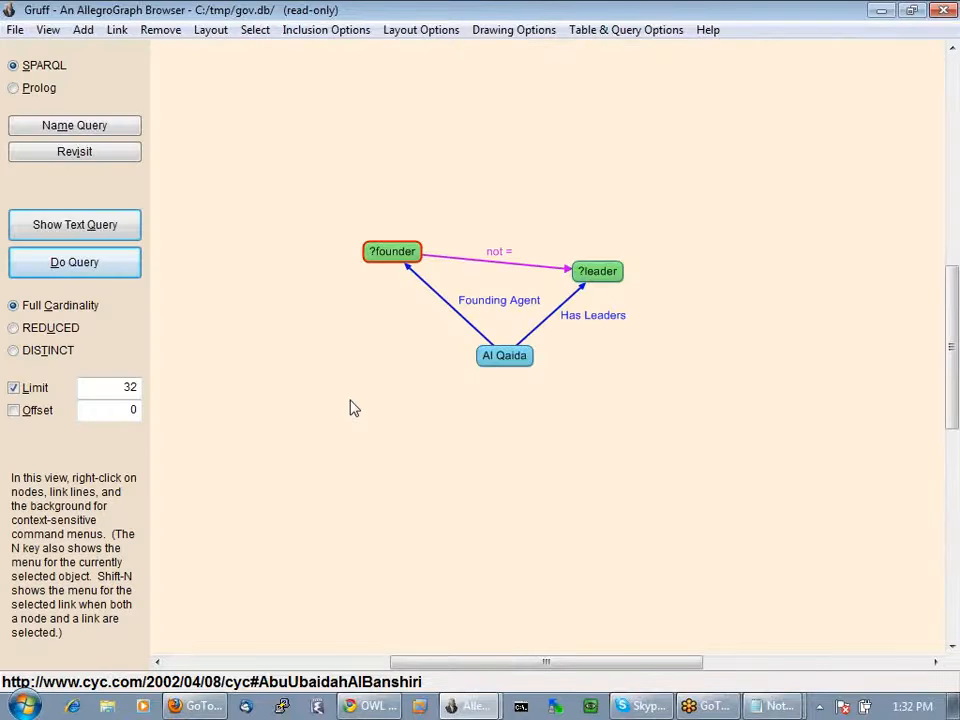
Convert Al Qaida into a new node variable named terrorgroup, keeping its Terrorist Group-Islamist type
right_click(510, 366)
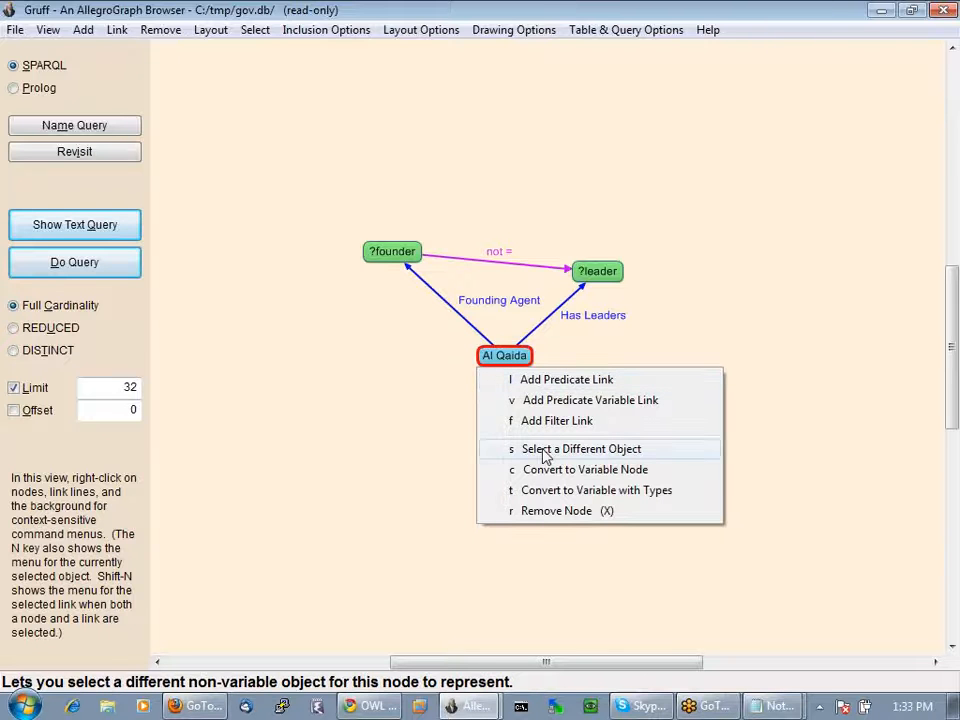
click(572, 492)
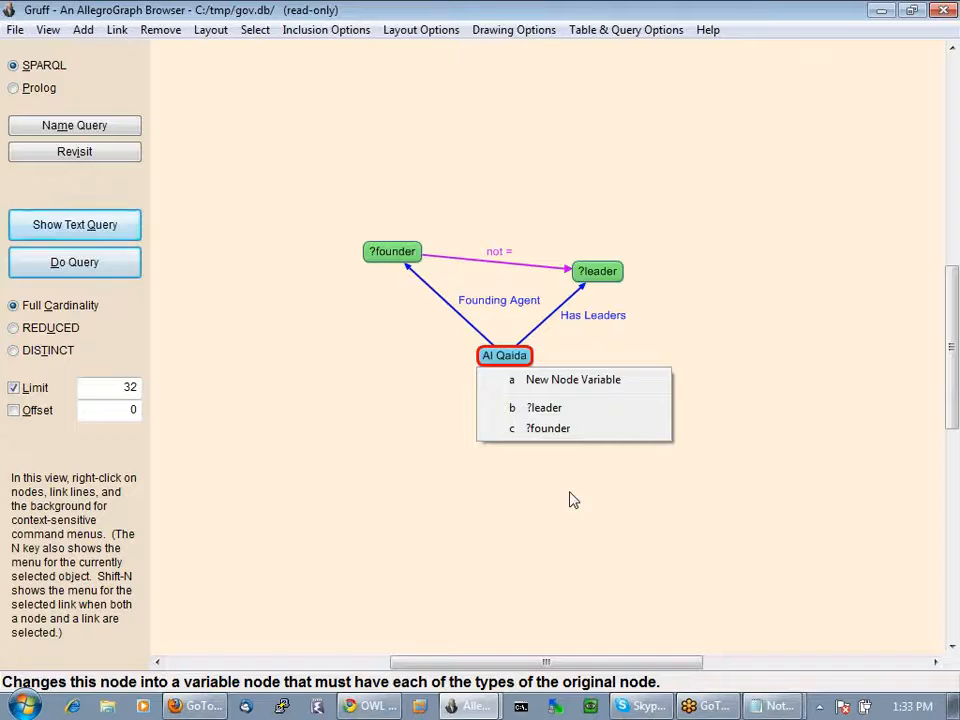
click(551, 381)
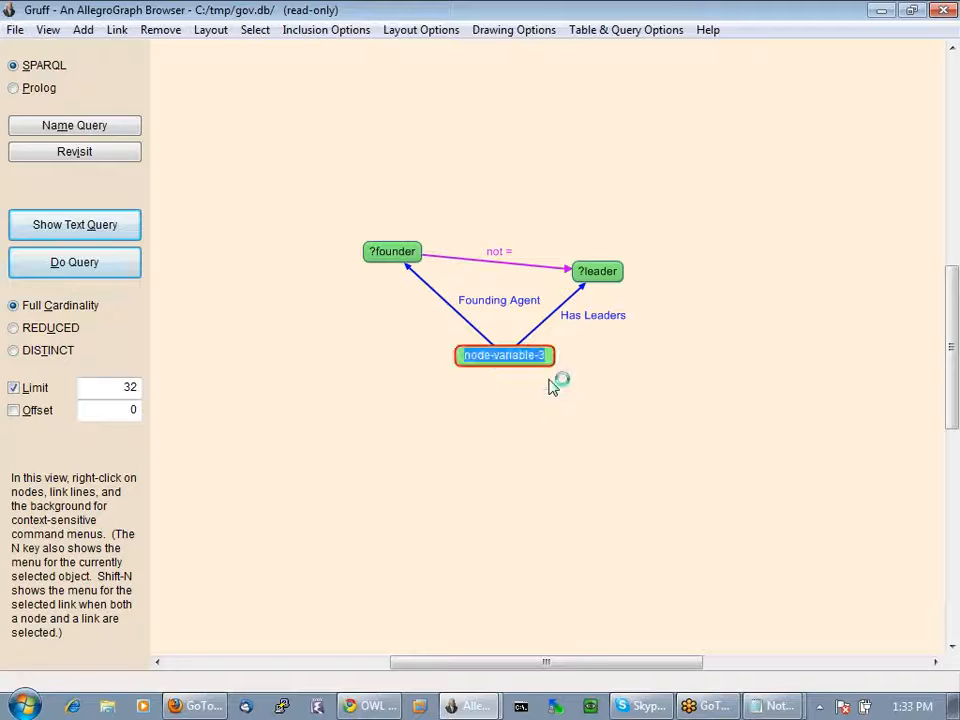
text(terrorgroup)
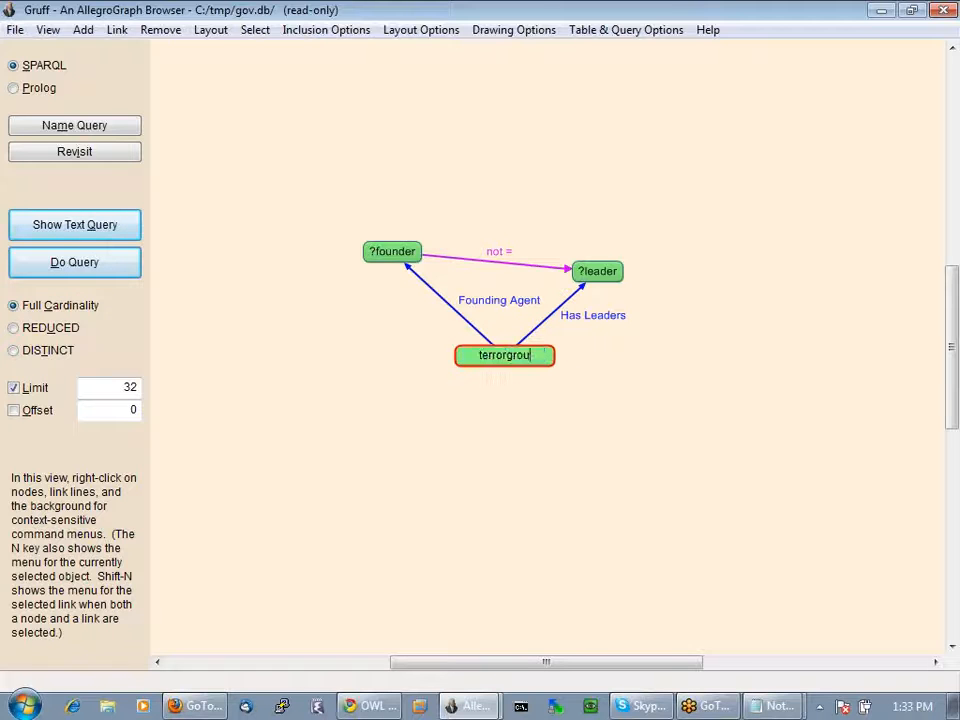
key(Return)
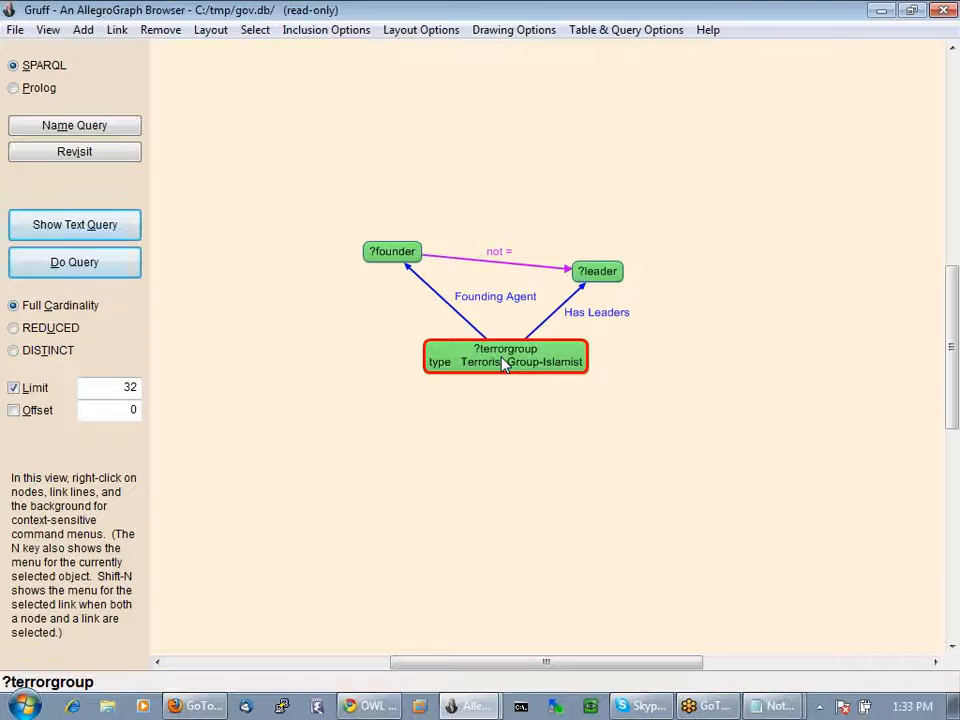
click(75, 225)
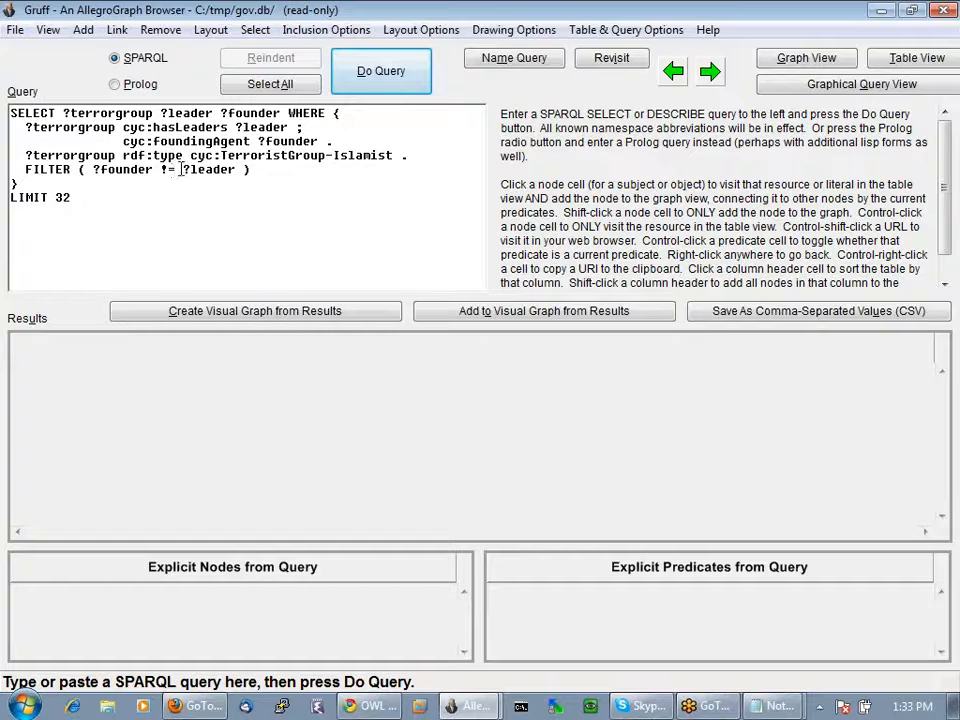
click(363, 72)
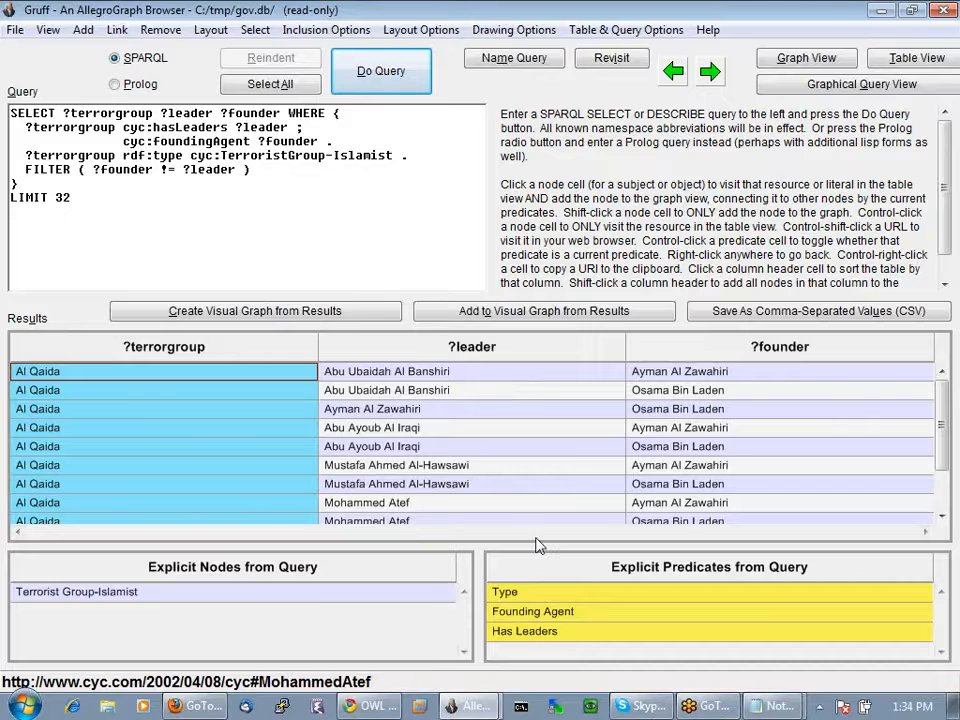
right_click(244, 411)
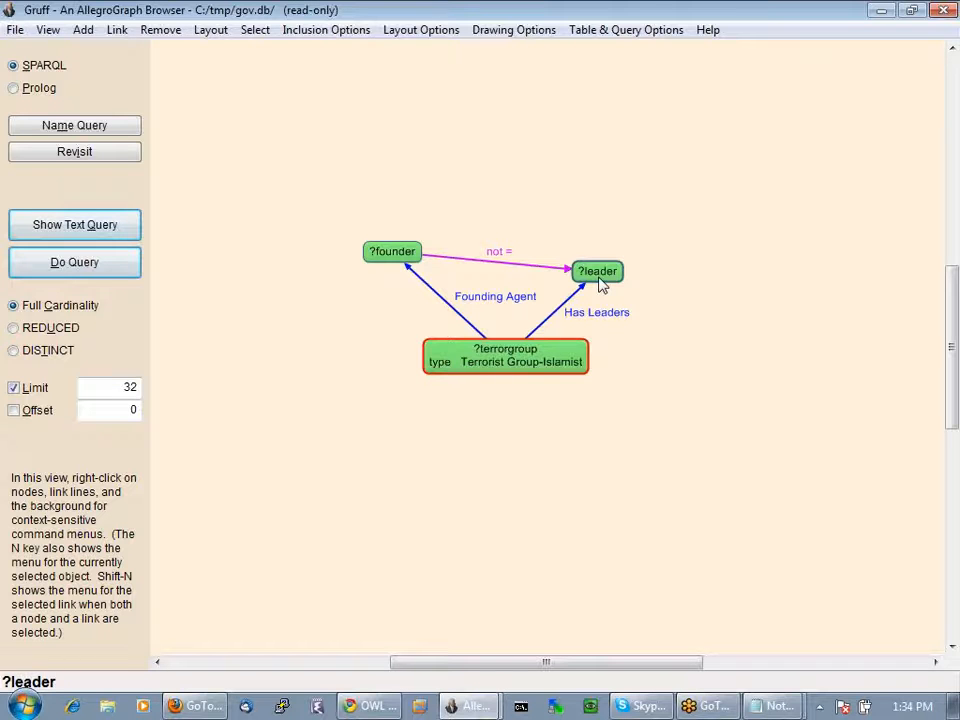
Add a new node variable named other to the query graph
right_click(663, 161)
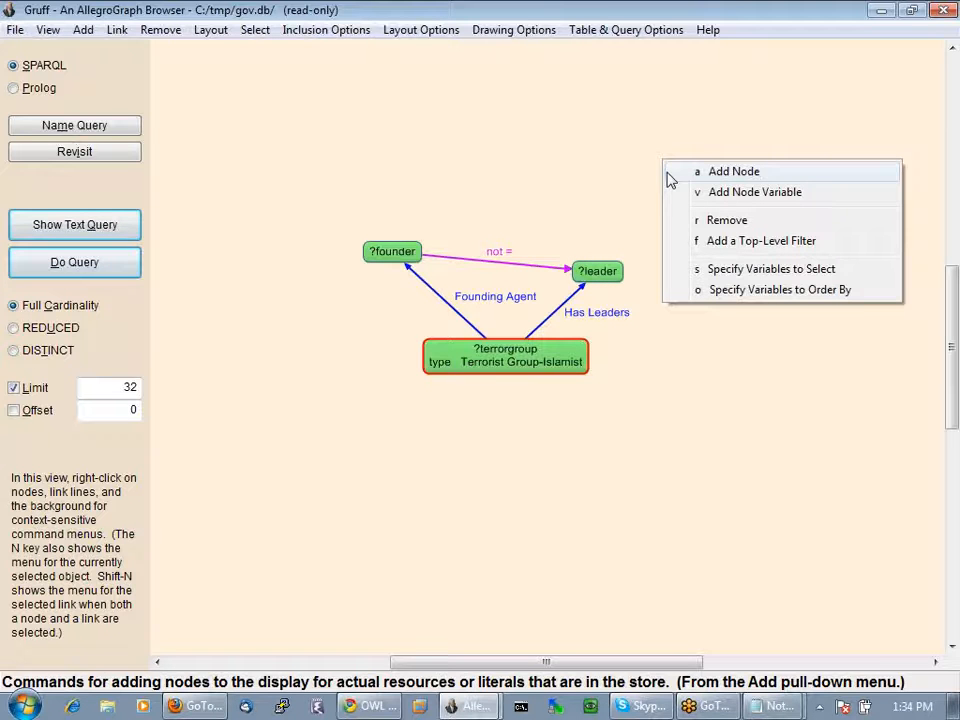
click(738, 192)
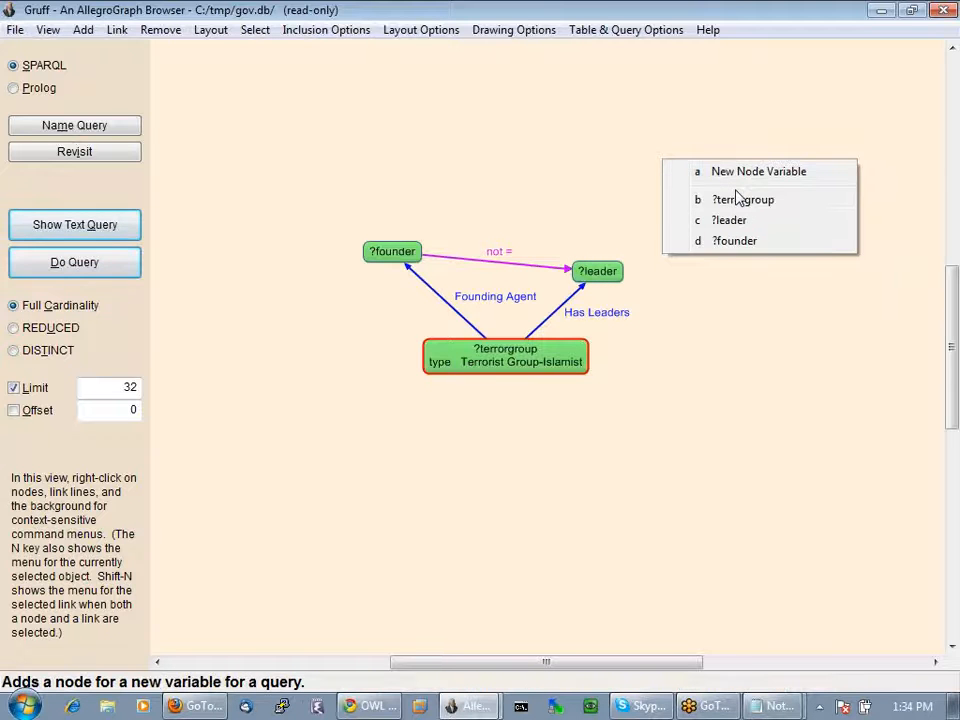
click(735, 173)
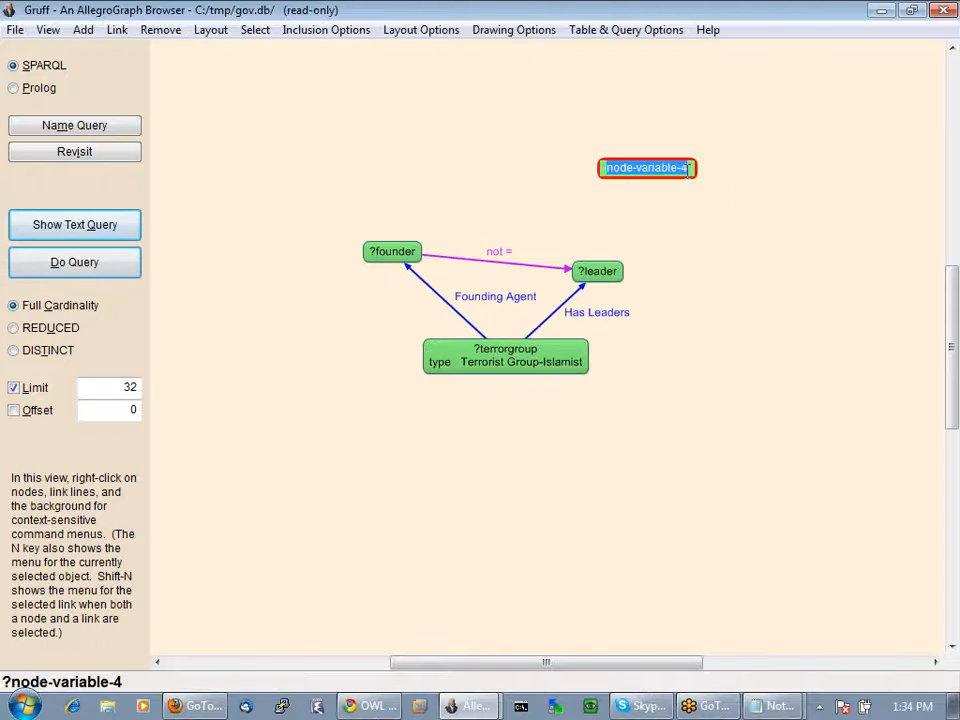
text(other)
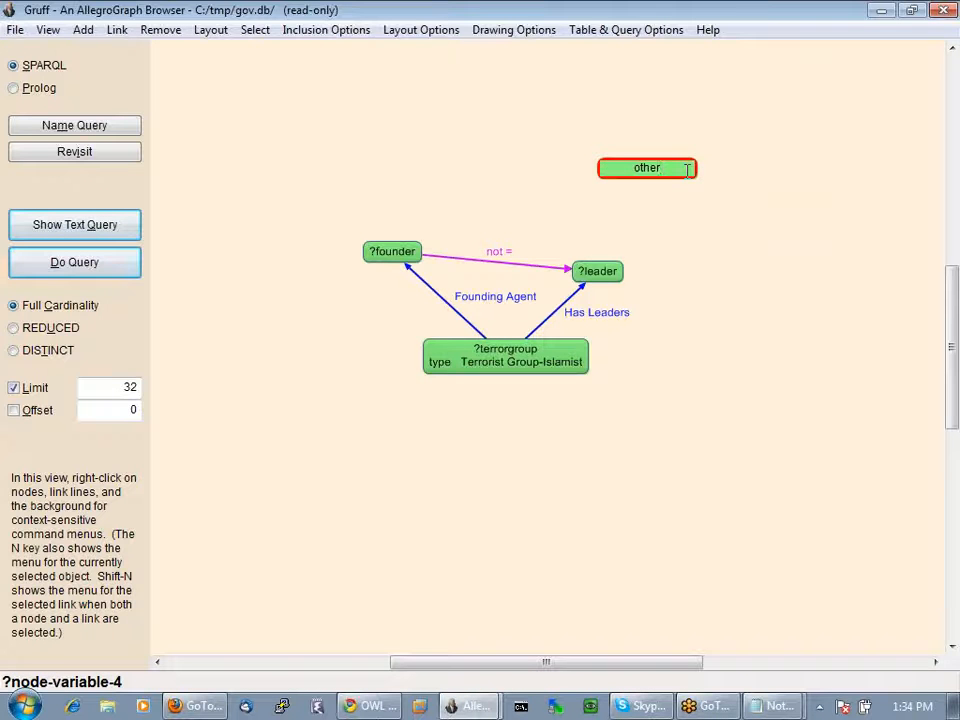
key(Return)
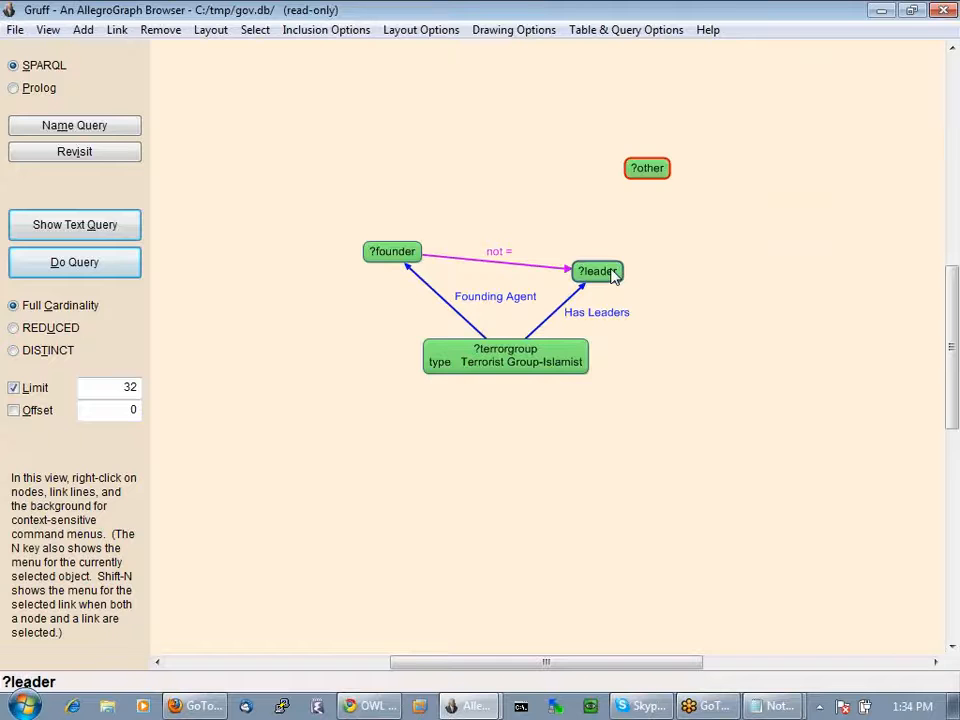
Connect ?leader to ?other with a predicate variable link named link
right_click(613, 277)
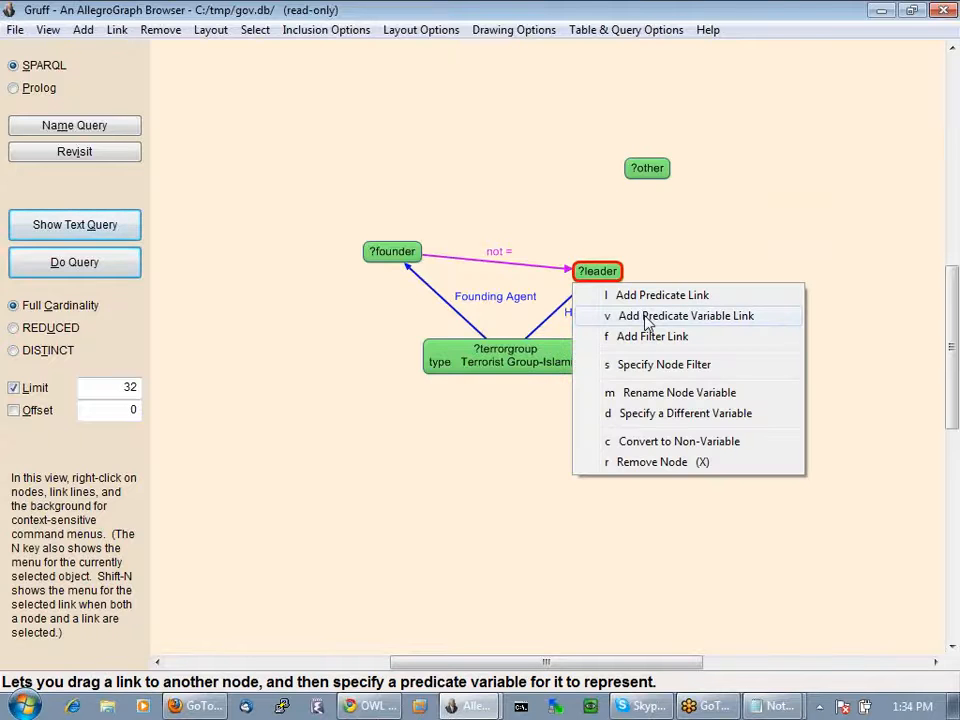
click(646, 318)
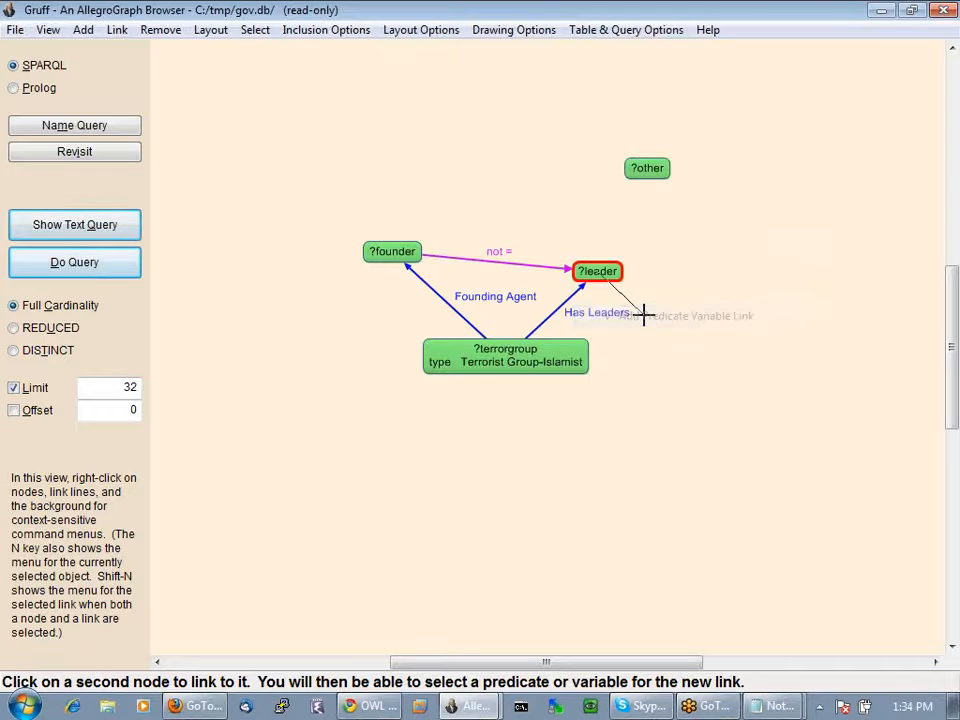
click(647, 168)
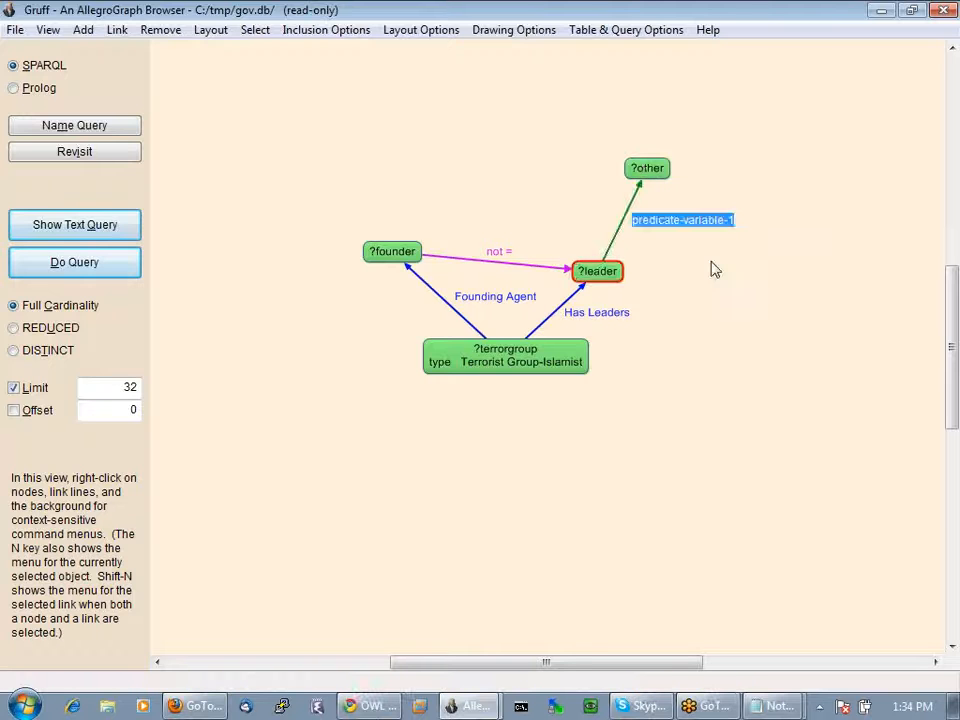
text(link)
key(Return)
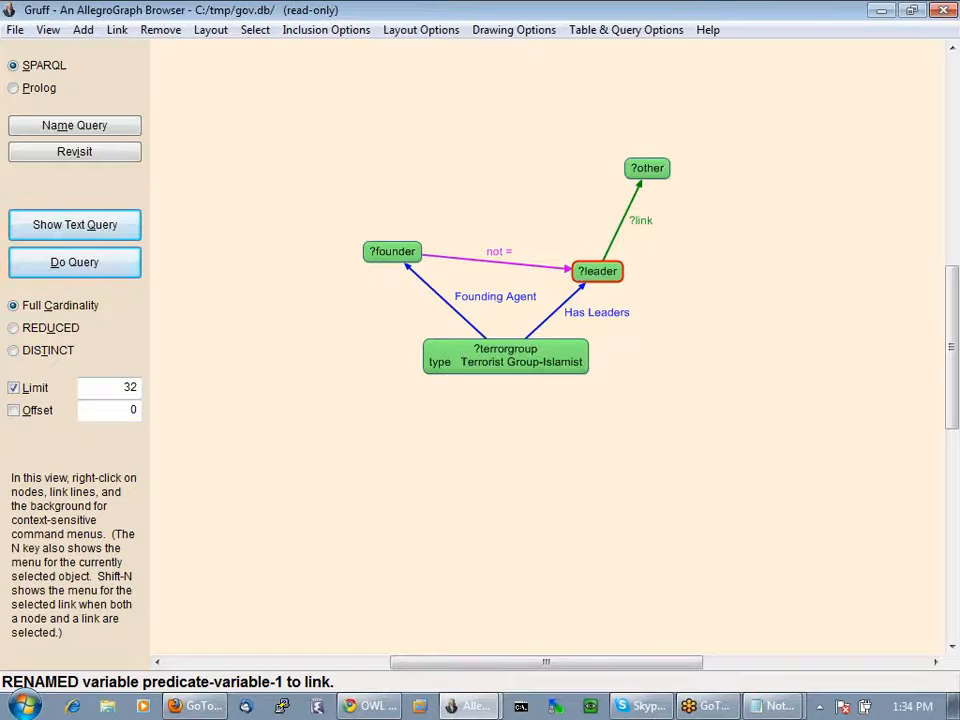
click(72, 229)
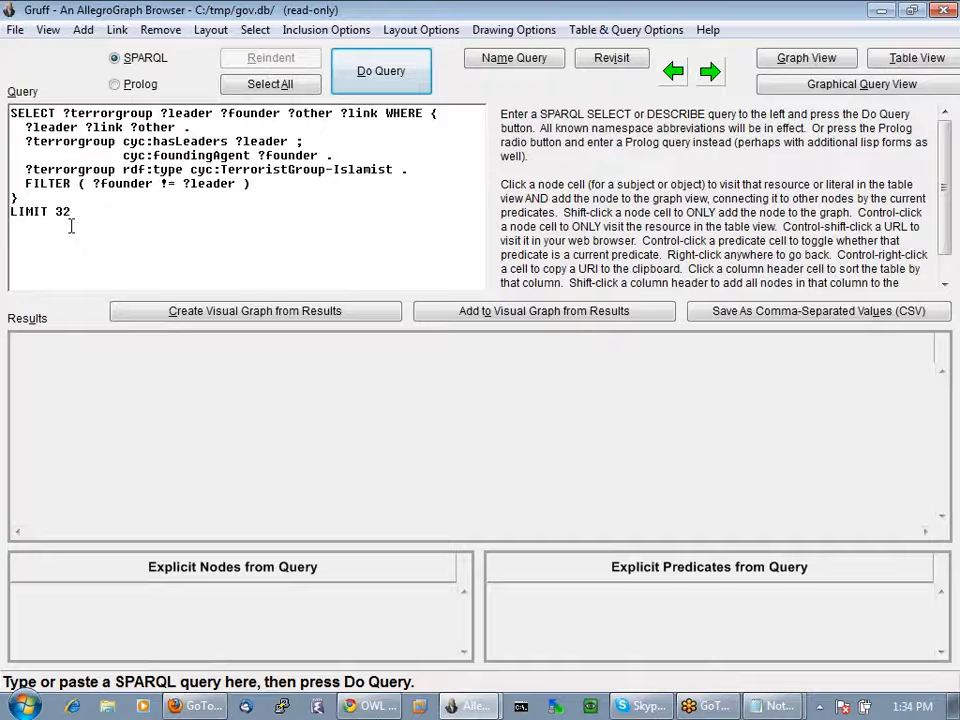
drag(63, 113, 375, 113)
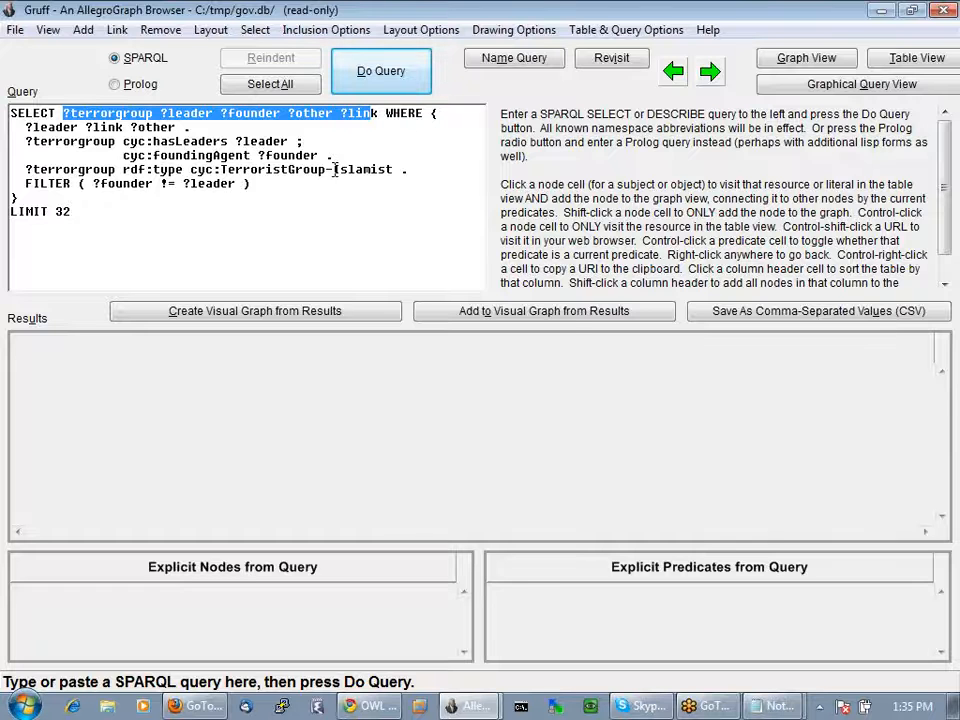
click(377, 75)
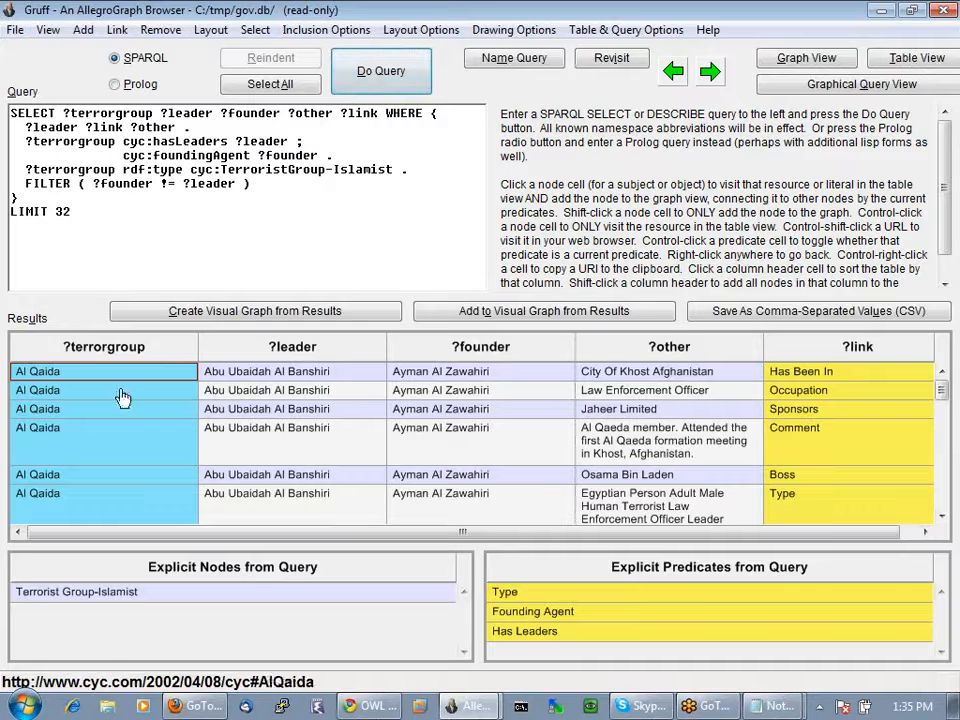
mouse_move(942, 390)
mouse_down()
mouse_move(944, 420)
mouse_move(942, 388)
mouse_up()
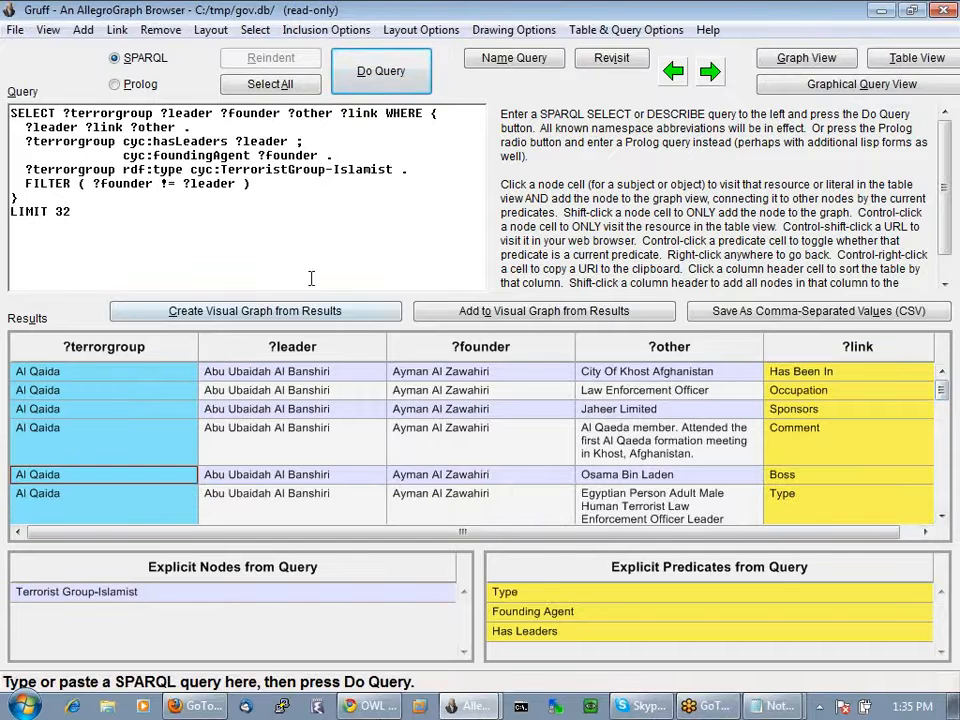
right_click(302, 462)
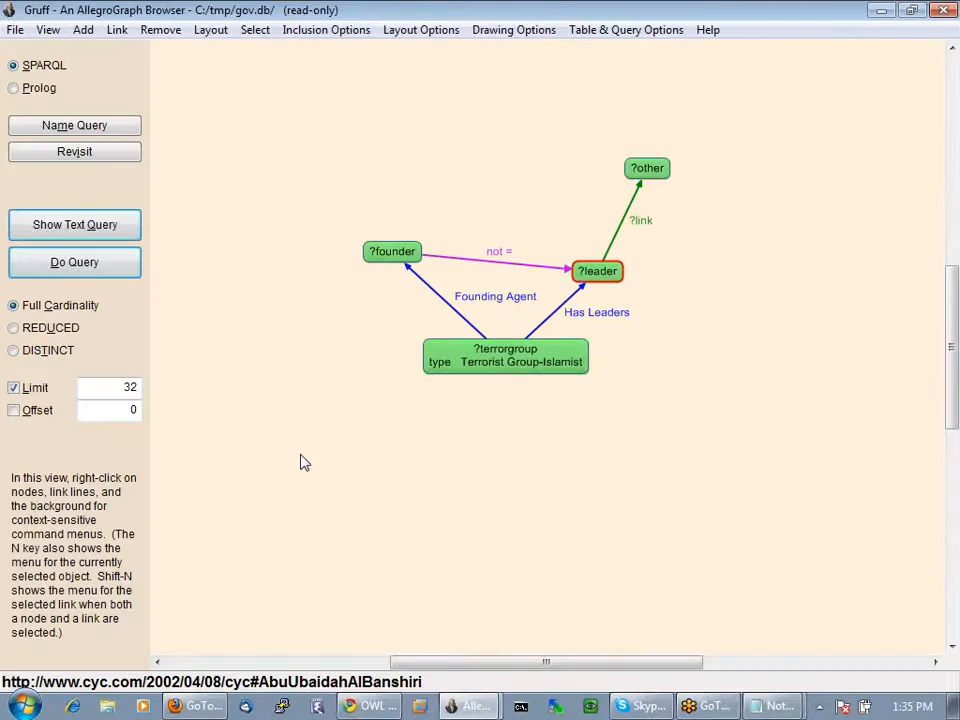
Give the ?leader node a regex filter matching 'Osama'
right_click(606, 278)
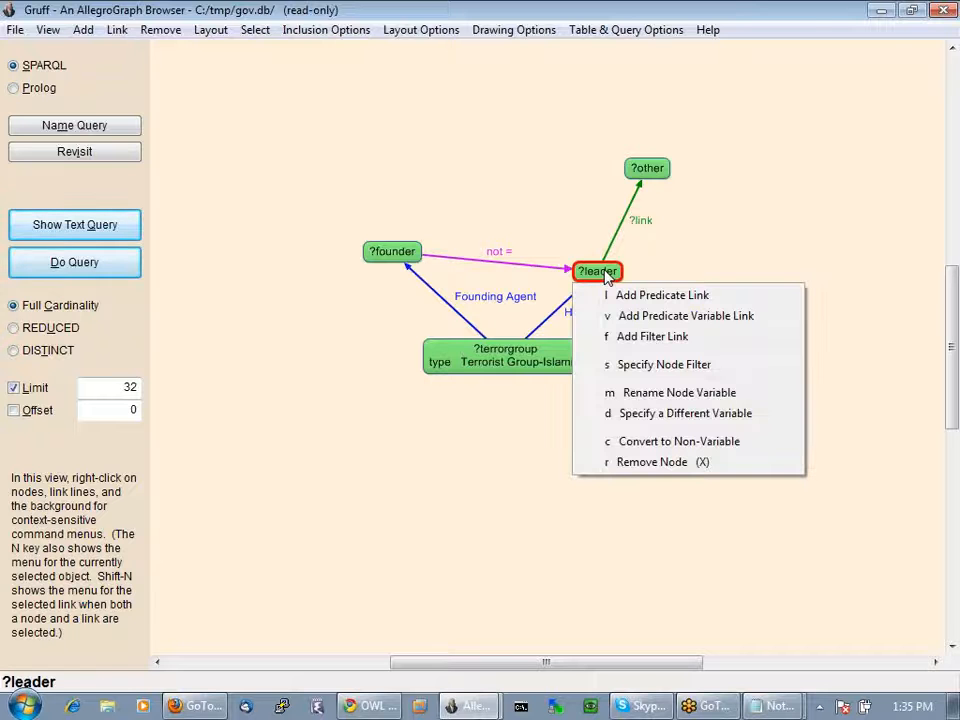
click(641, 366)
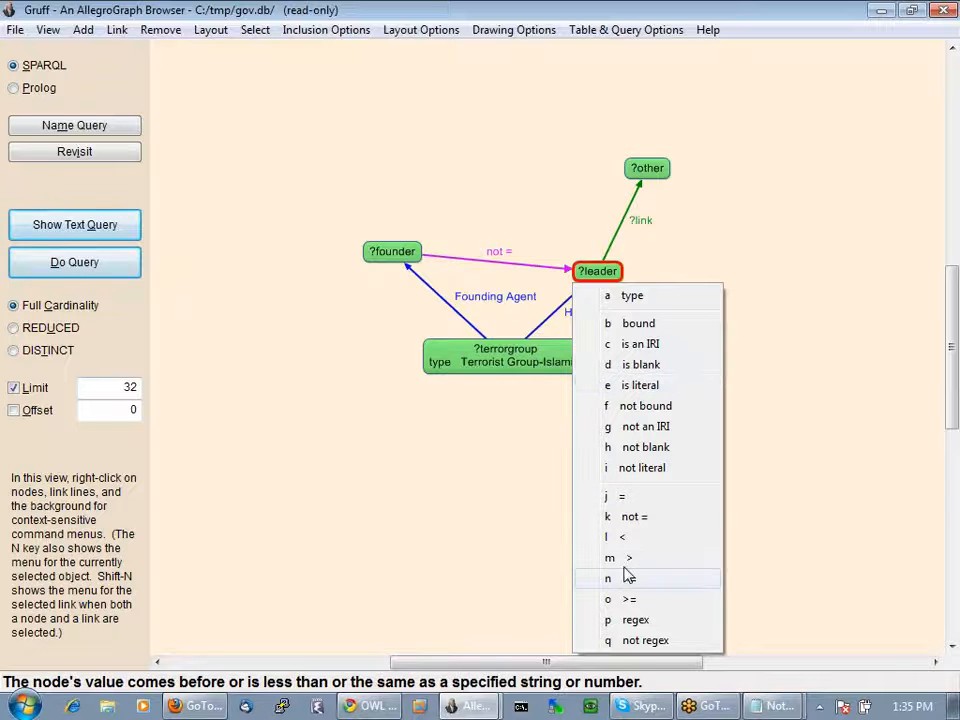
click(645, 621)
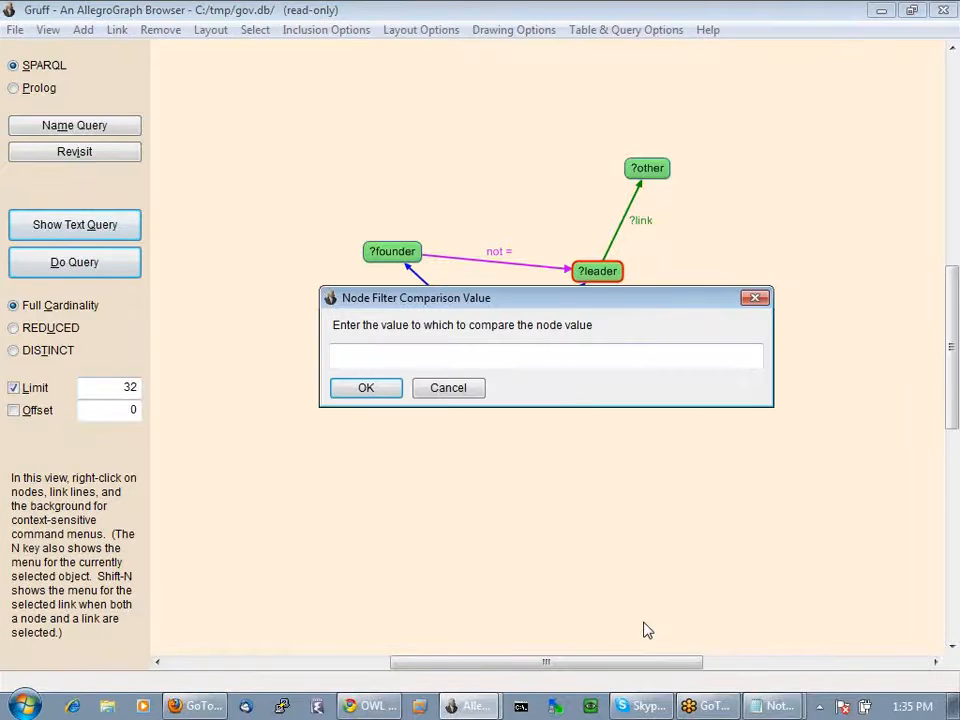
text(Osama)
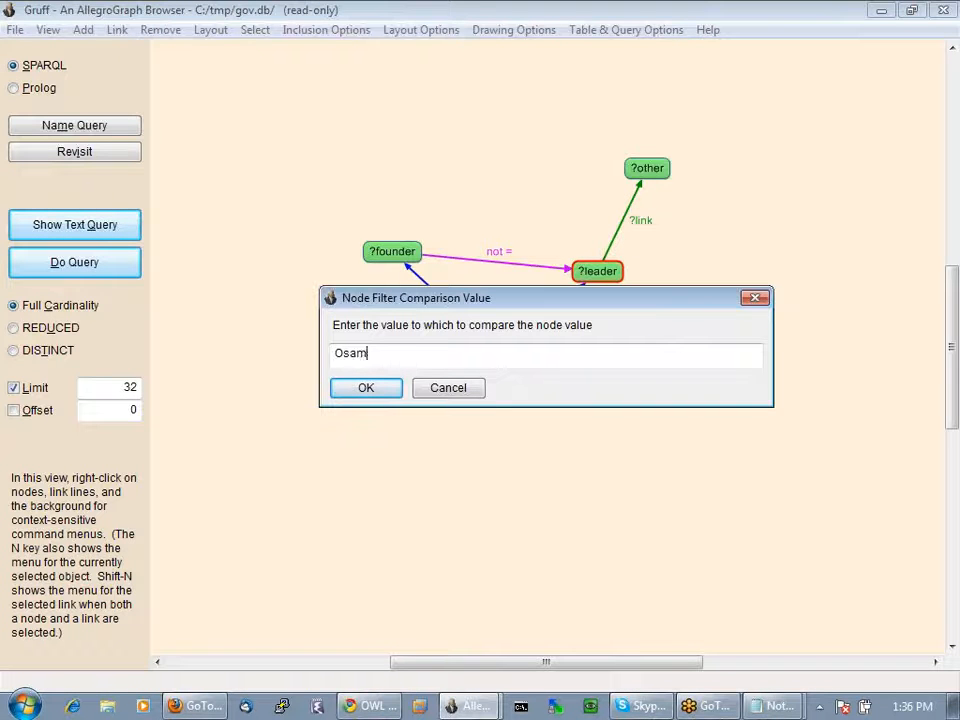
click(357, 395)
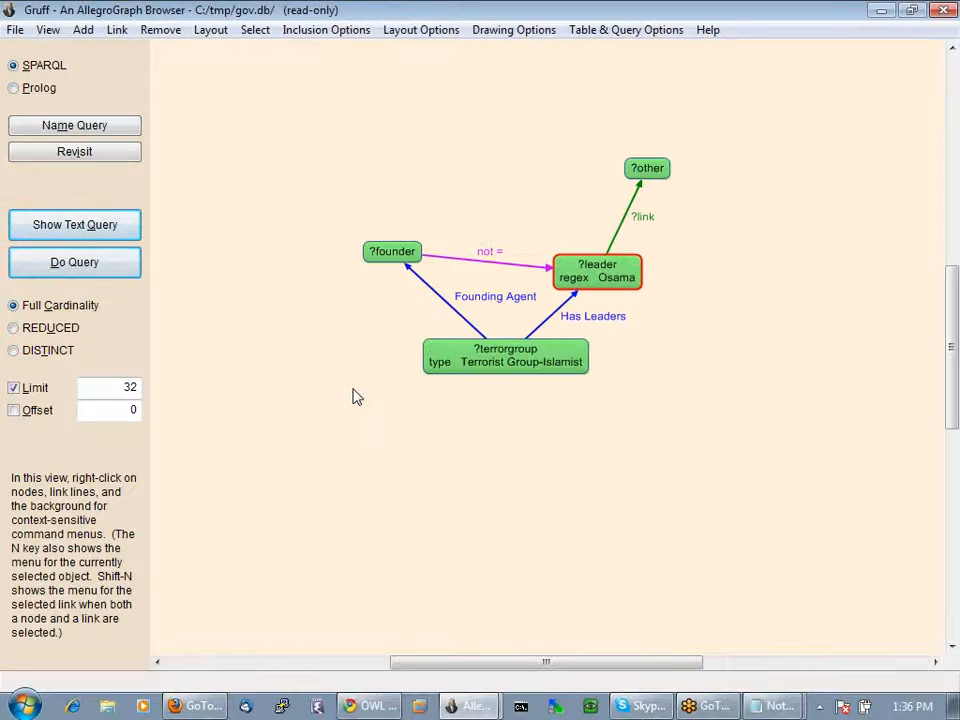
Check the regex FILTER line in the SPARQL text, then run the query to show the results table
click(72, 226)
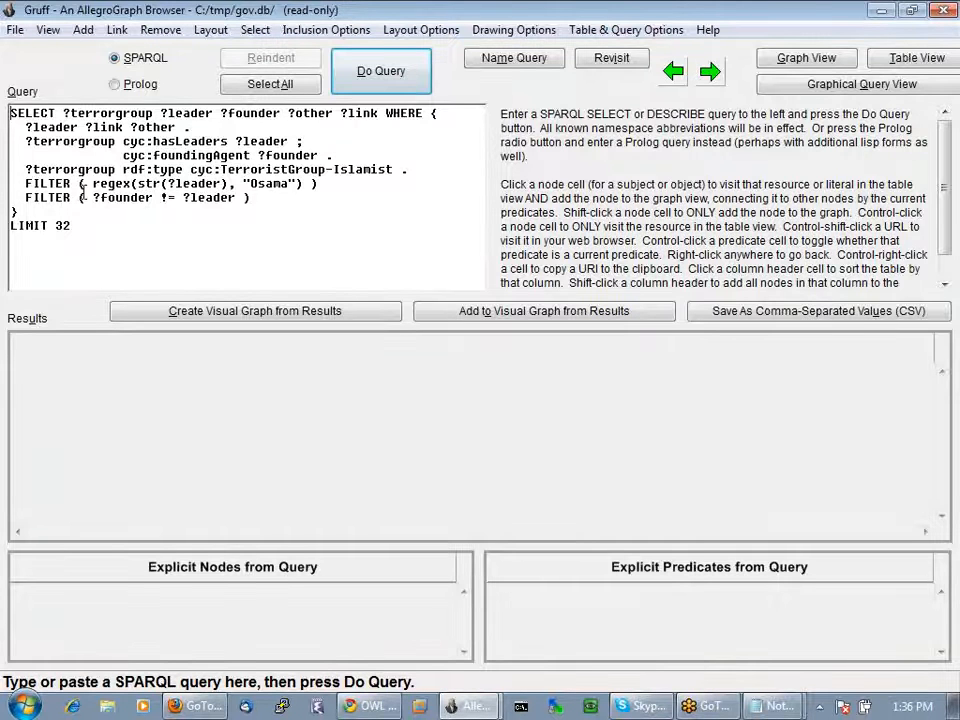
drag(25, 184, 322, 184)
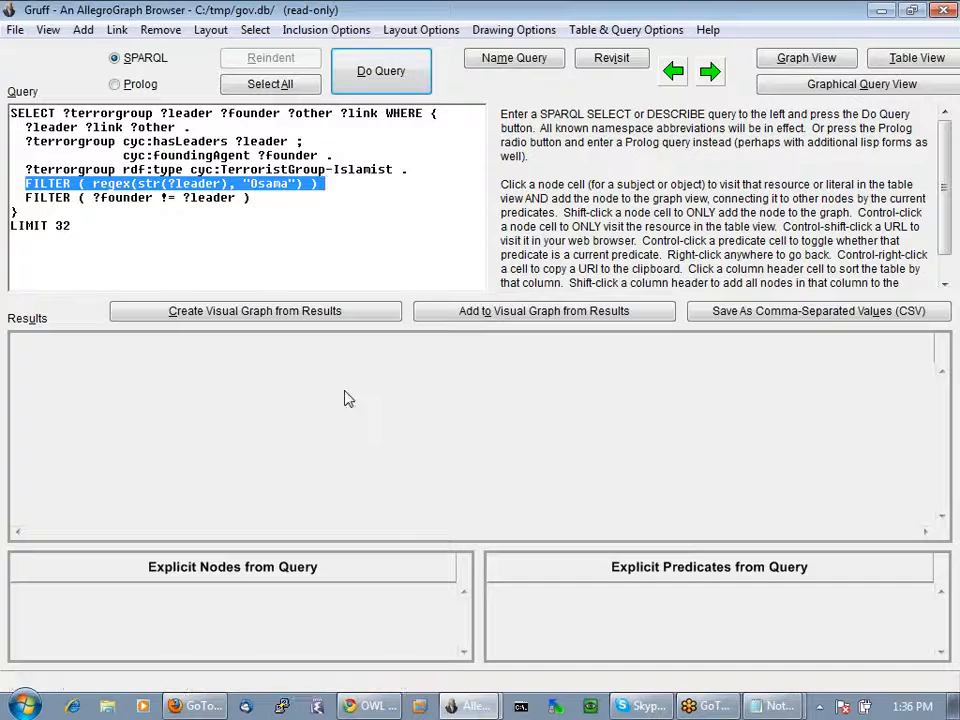
text(e)
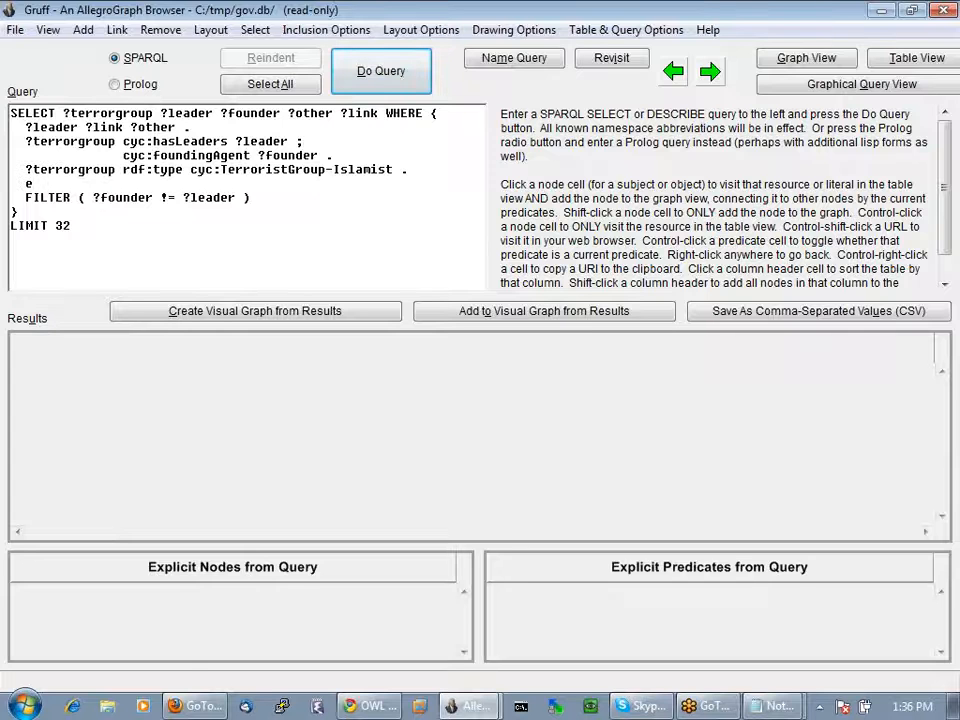
key(ctrl+e)
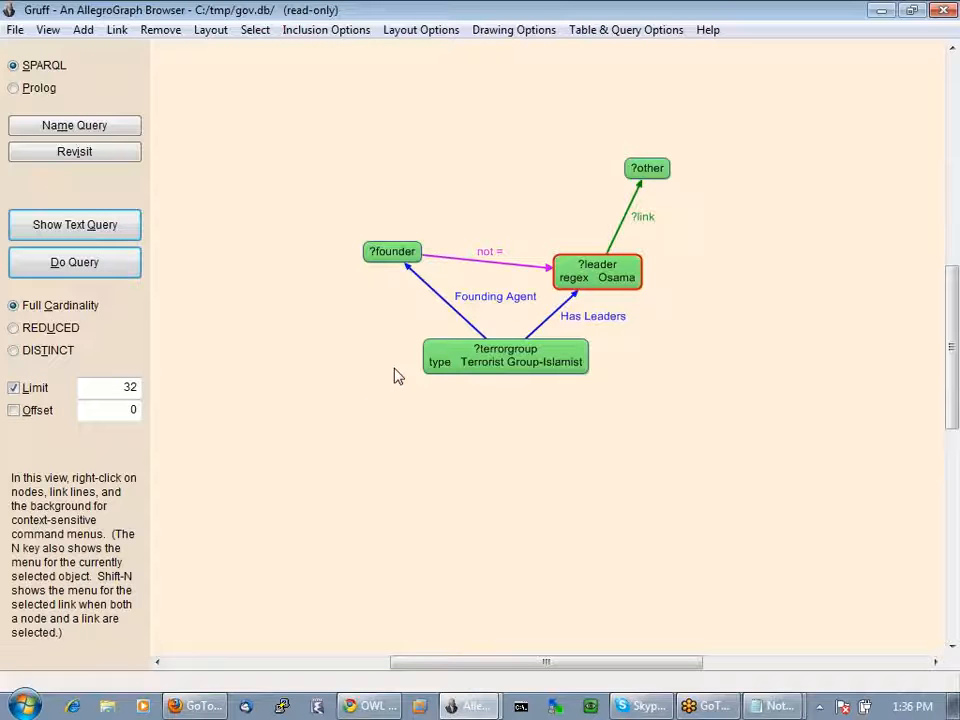
click(76, 263)
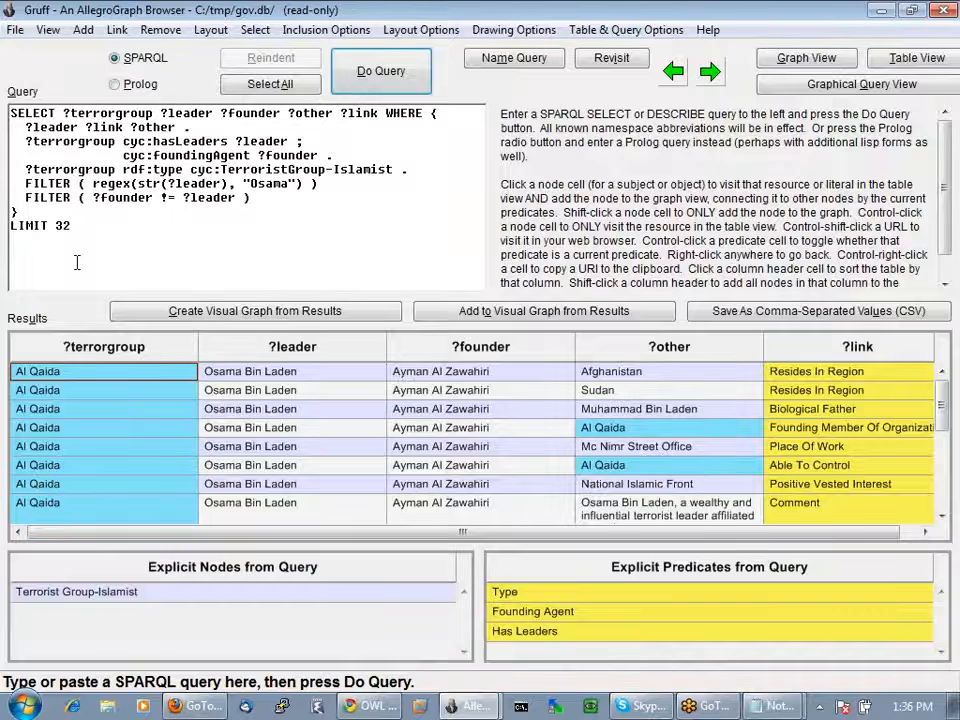